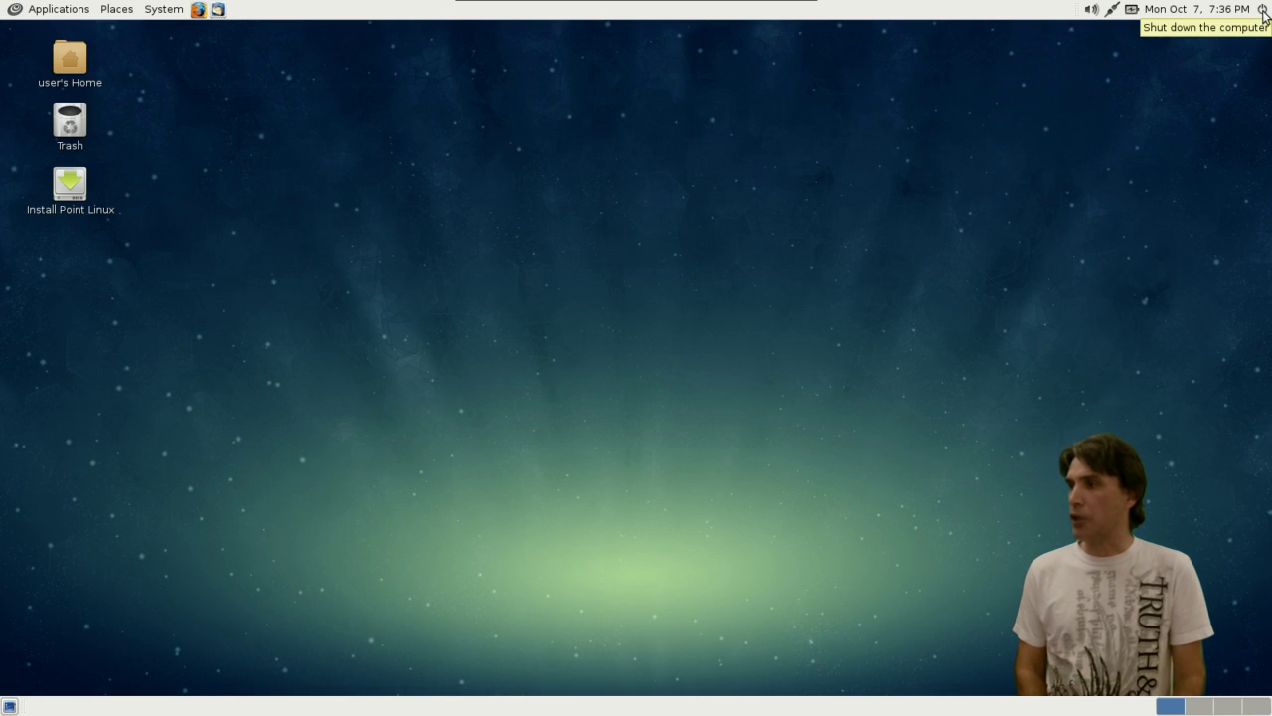
View the calendar of the desktop clock, close it, and check the status indicators beside it.
click(1203, 12)
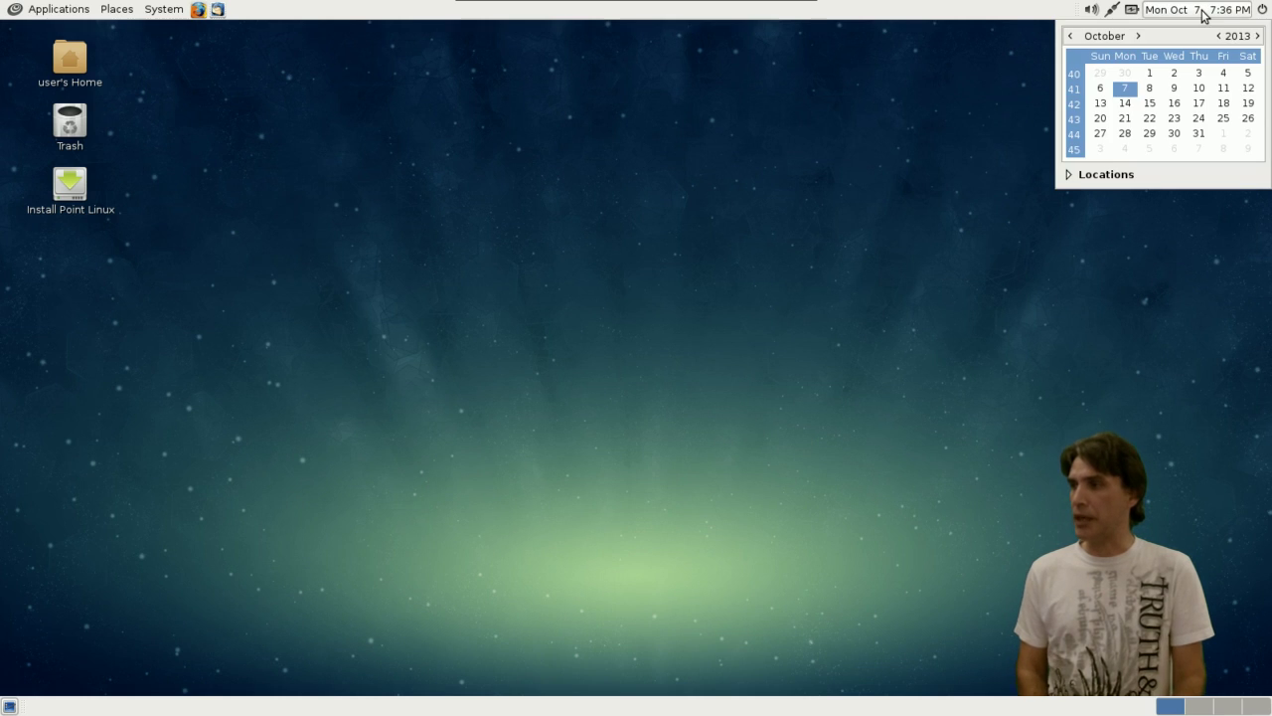
click(1202, 11)
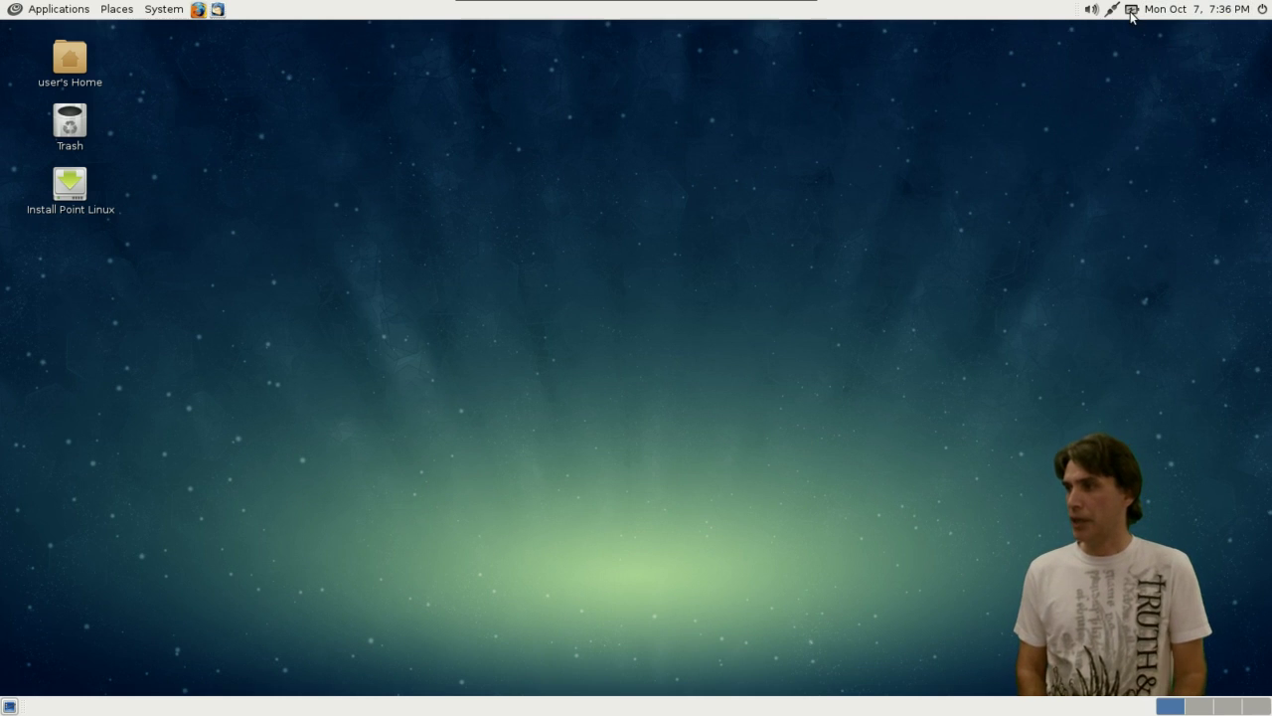
mouse_move(1112, 12)
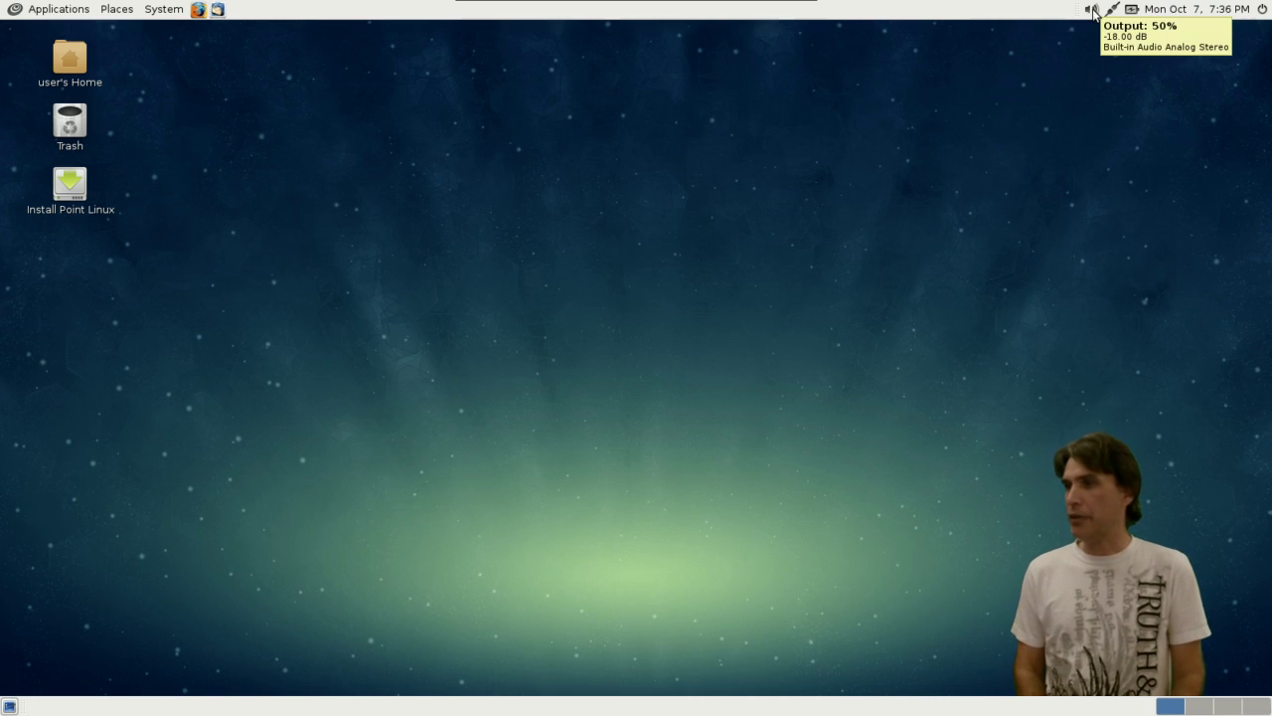
Examine the installed applications by category, from Accessories through System Tools.
click(33, 10)
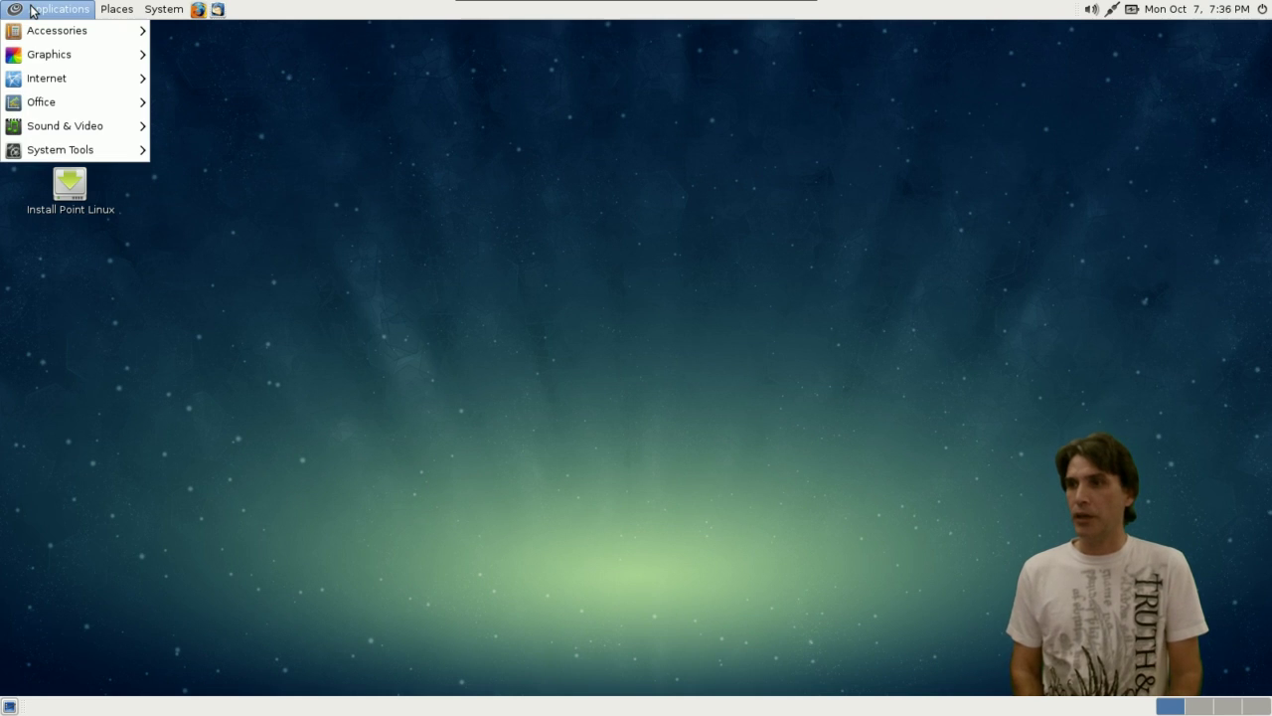
mouse_move(35, 35)
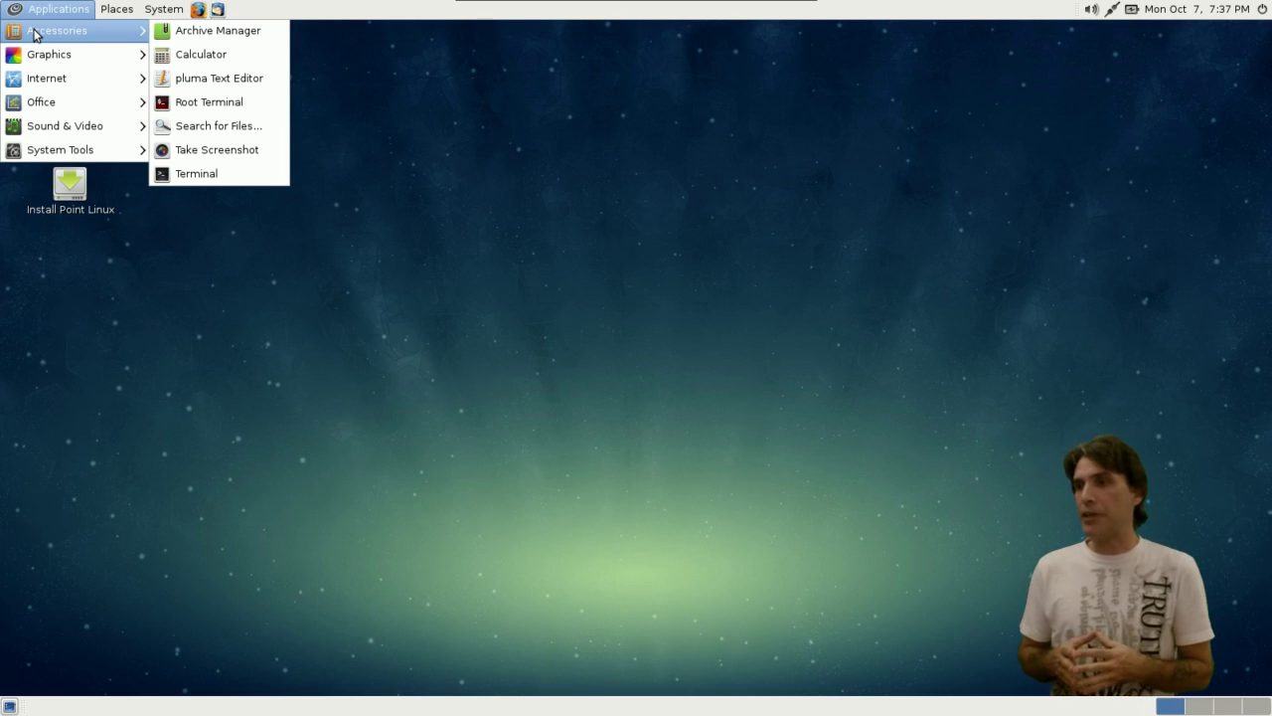
mouse_move(38, 60)
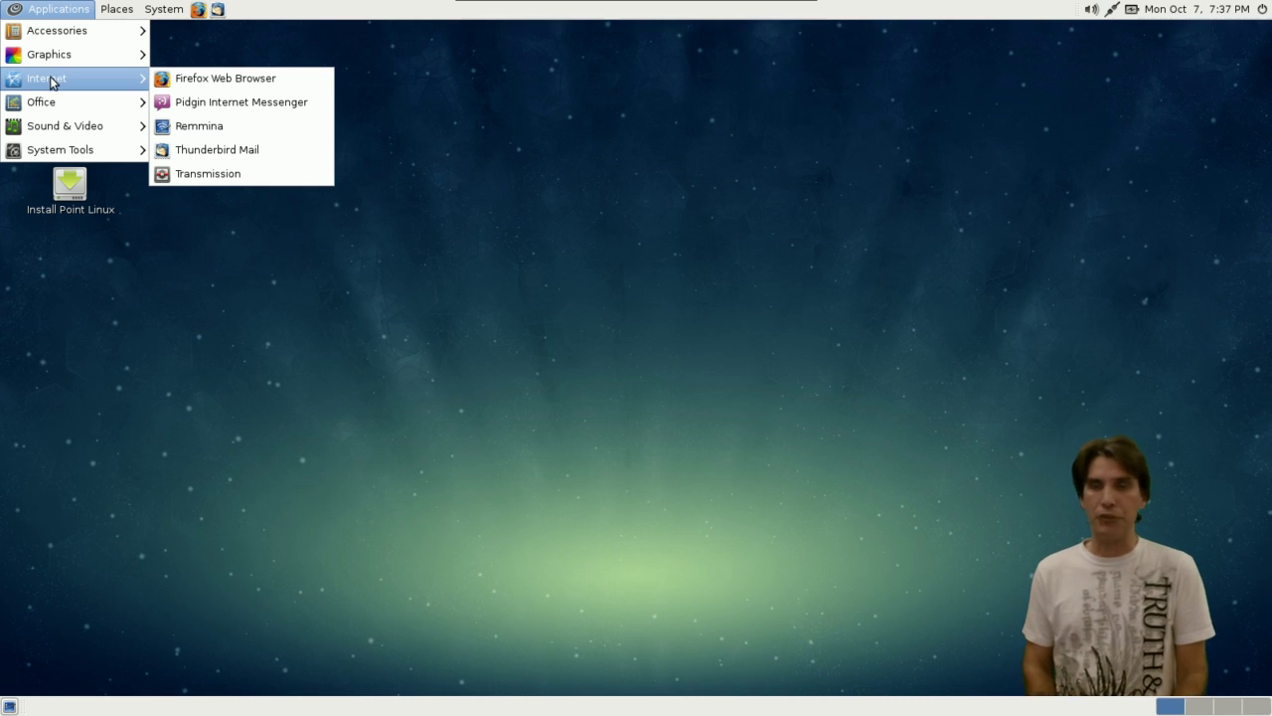
mouse_move(52, 104)
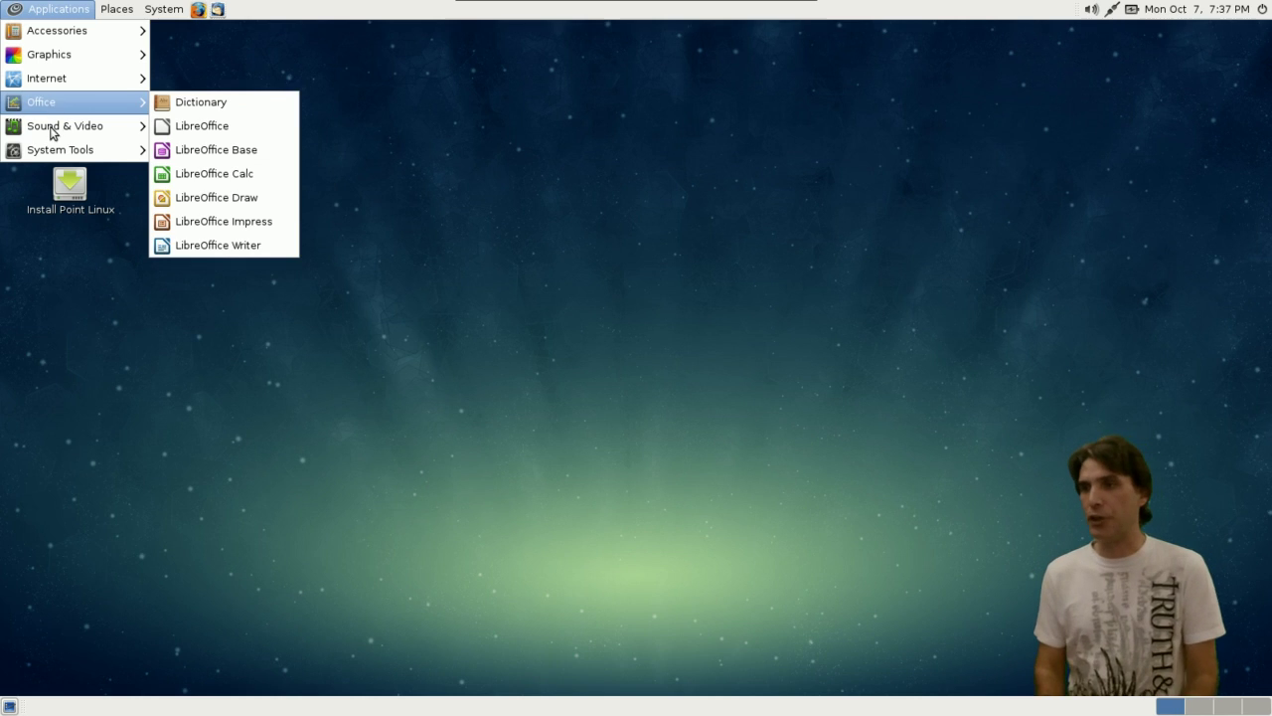
mouse_move(55, 135)
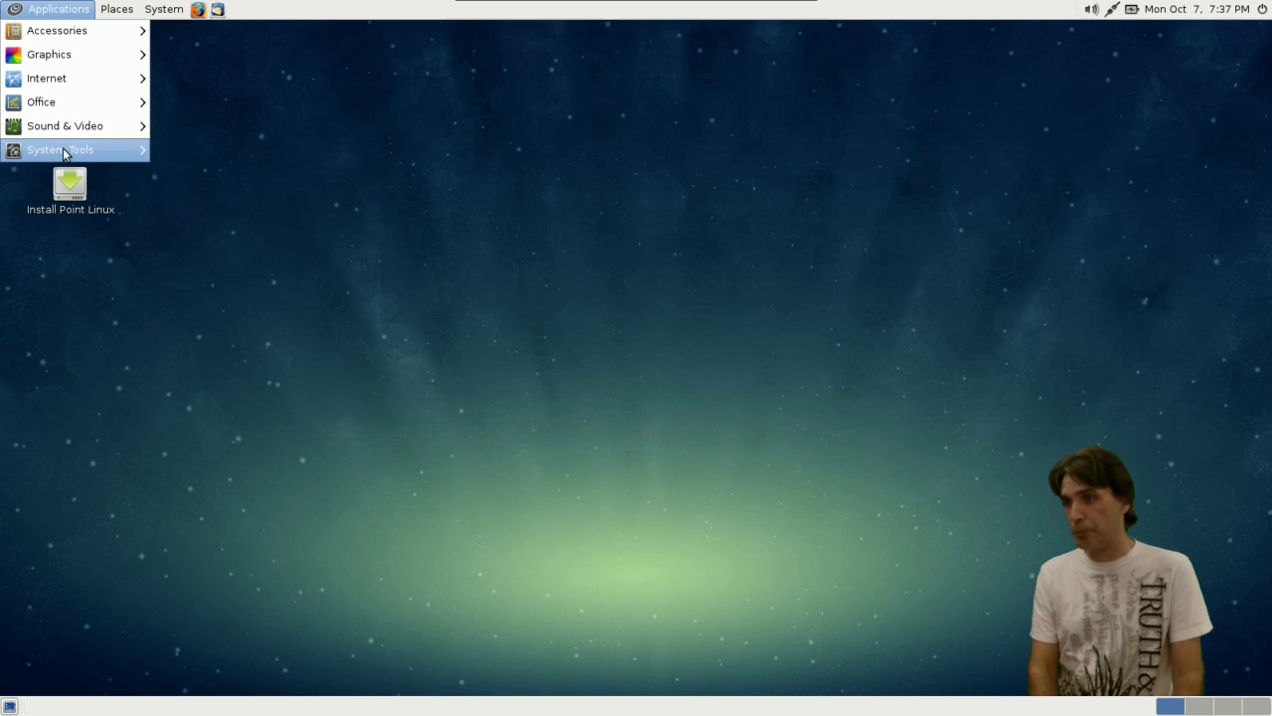
mouse_move(71, 159)
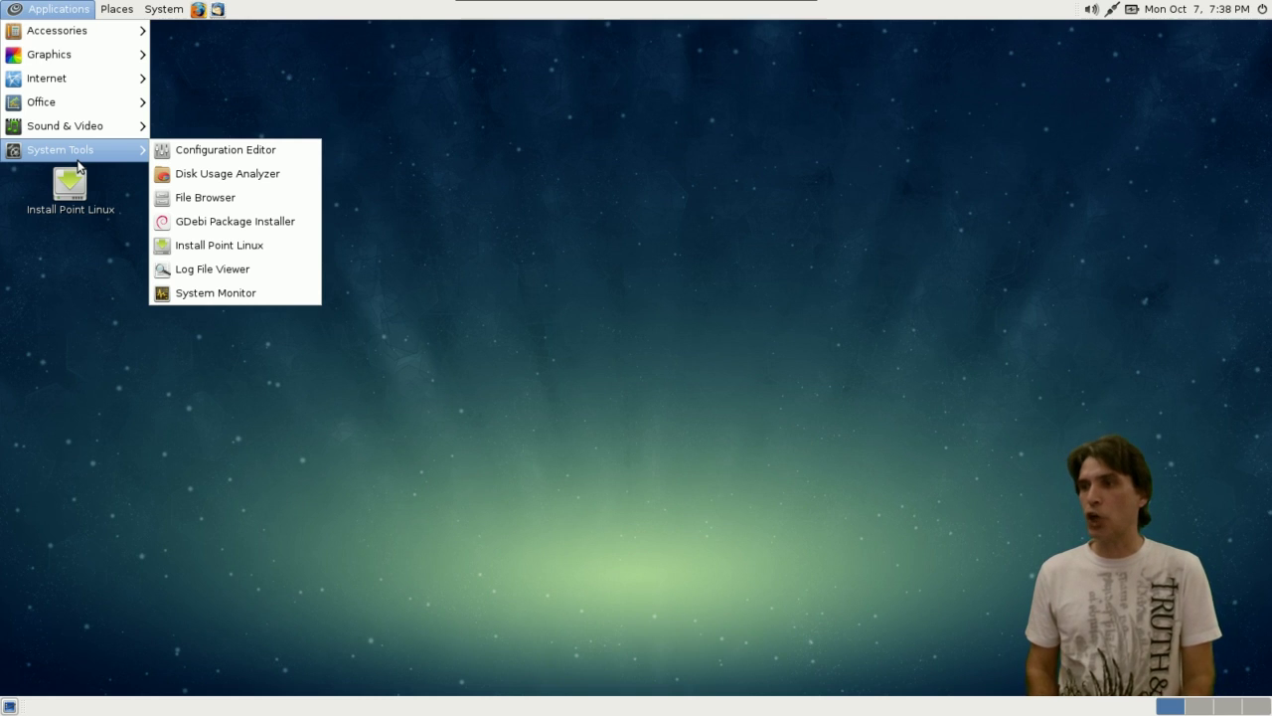
Examine the available places and the system's preferences and administration tools, then return to the bare desktop.
mouse_move(119, 11)
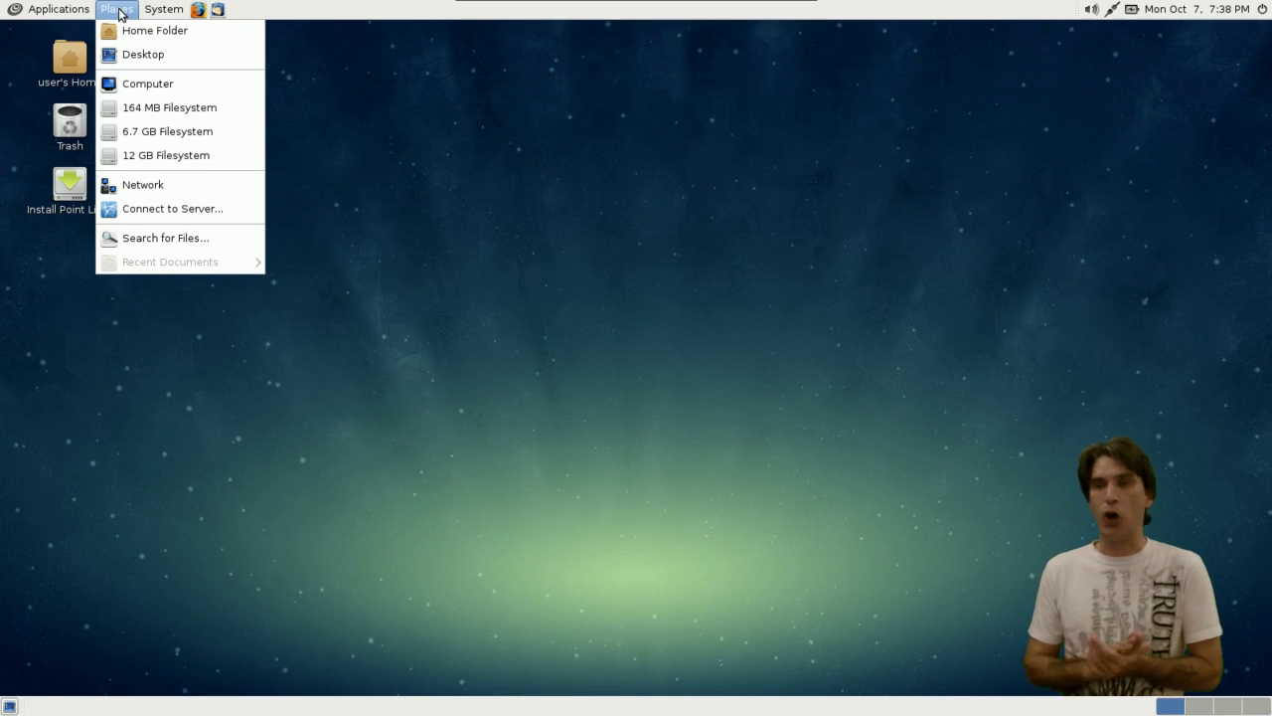
mouse_move(164, 10)
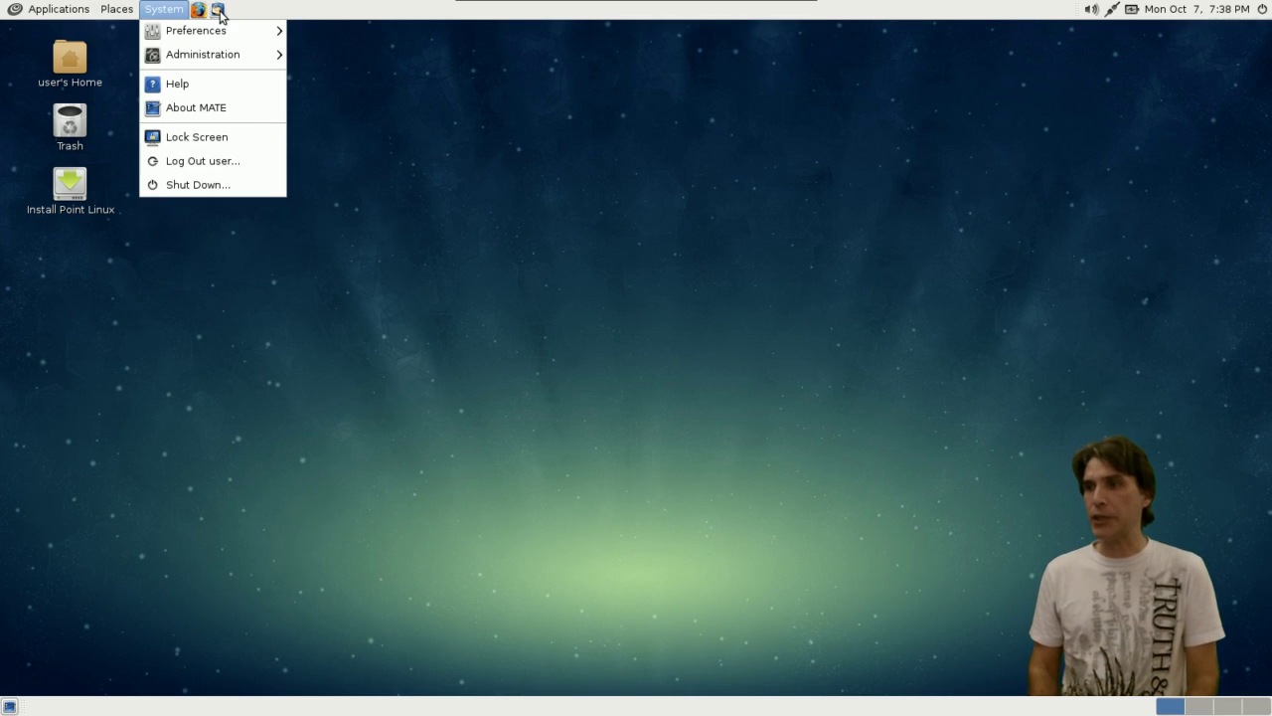
mouse_move(189, 30)
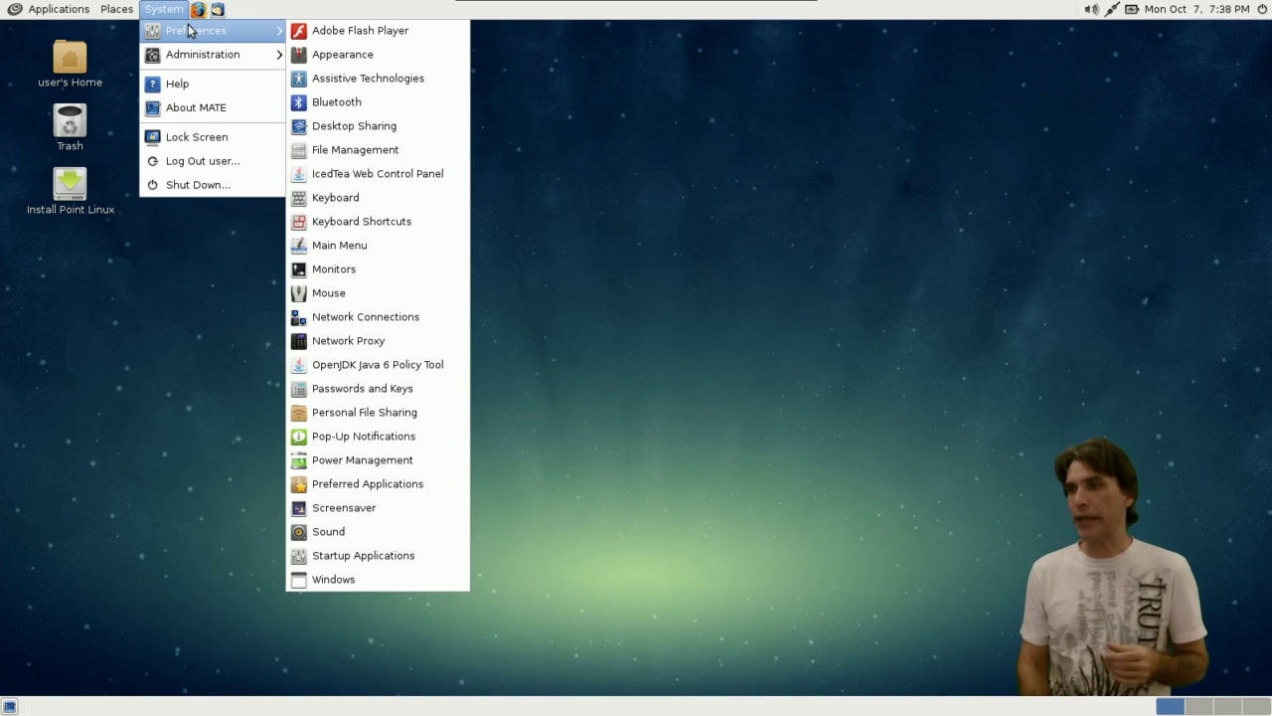
mouse_move(188, 56)
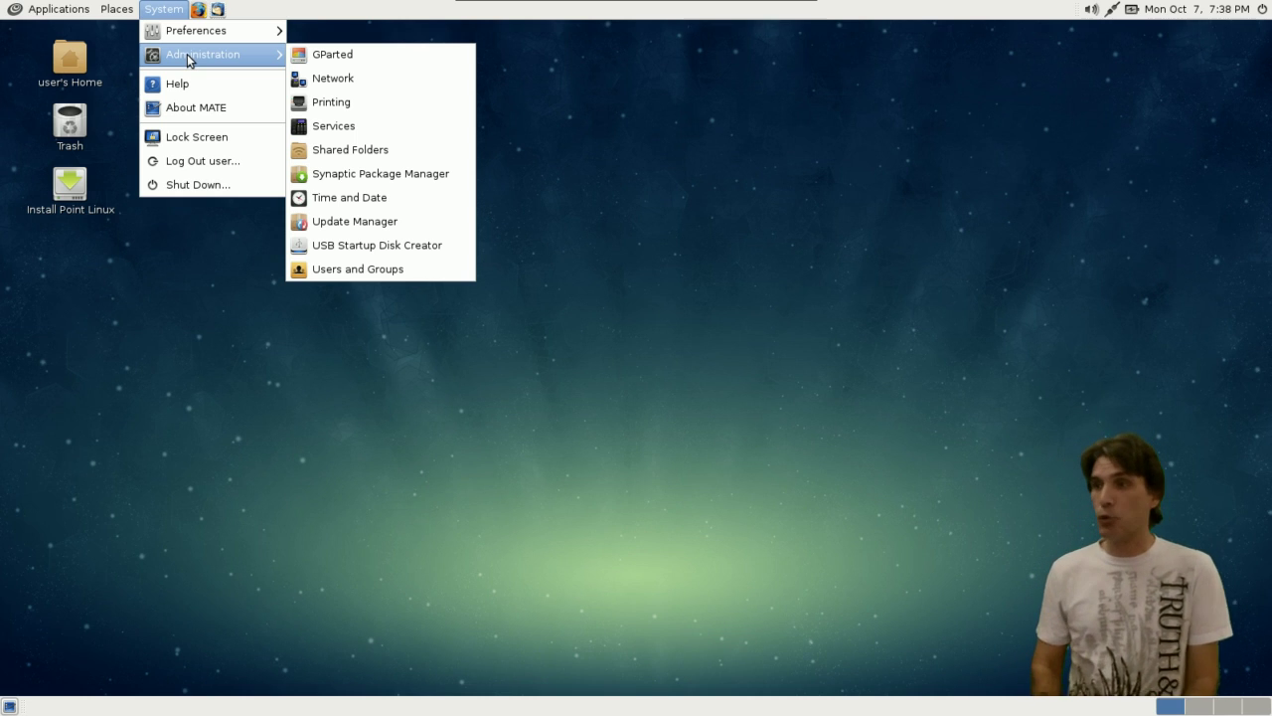
click(456, 400)
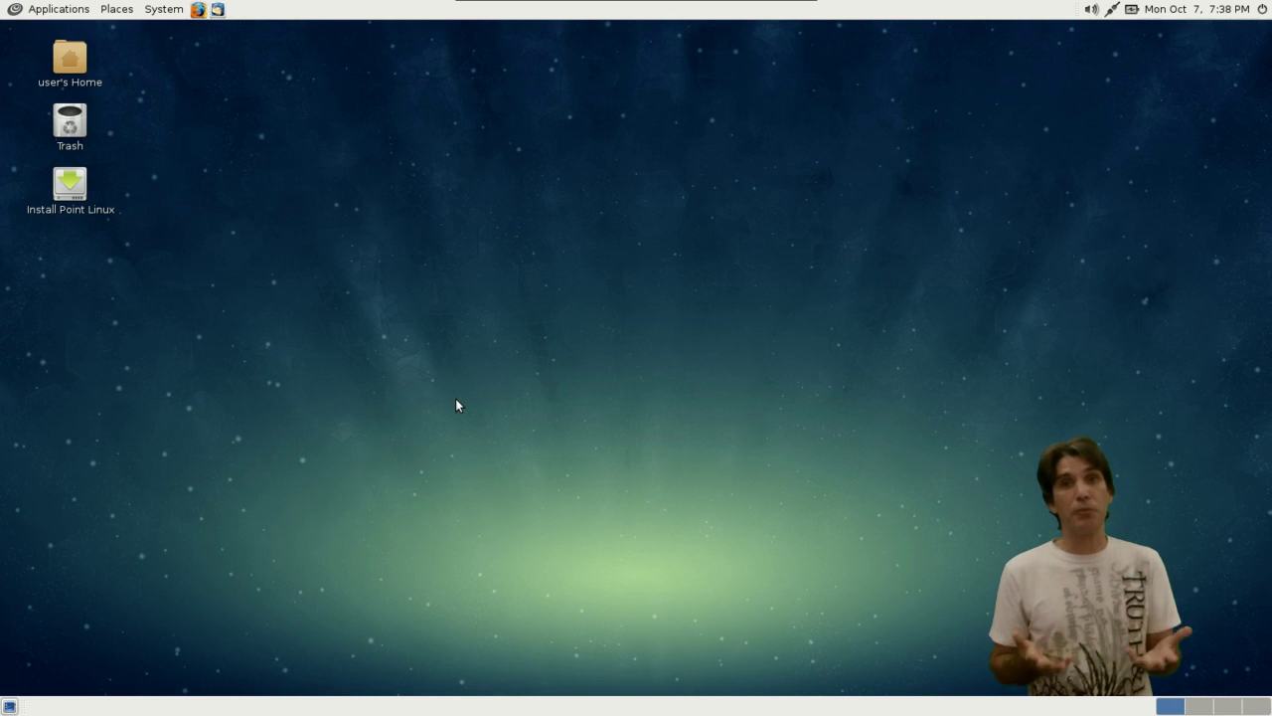
Bring up the desktop's appearance preferences and start customizing the Clearlooks-Phaenza theme.
right_click(456, 401)
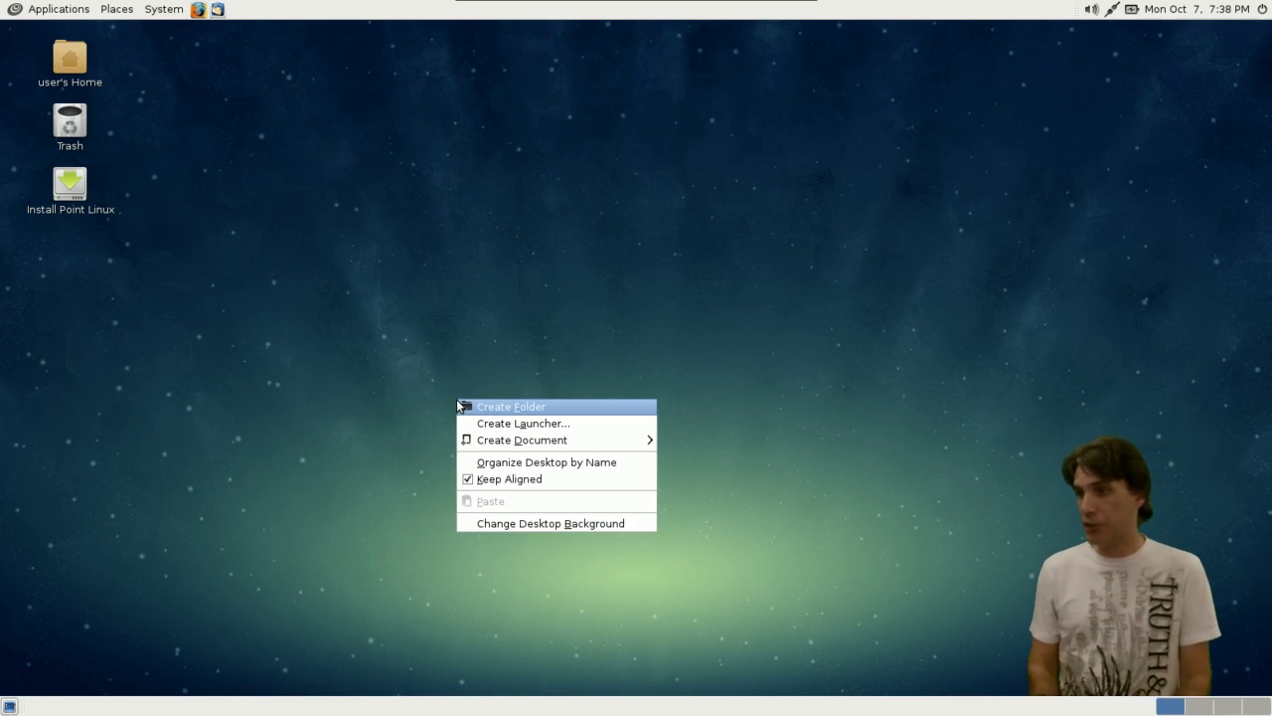
click(491, 527)
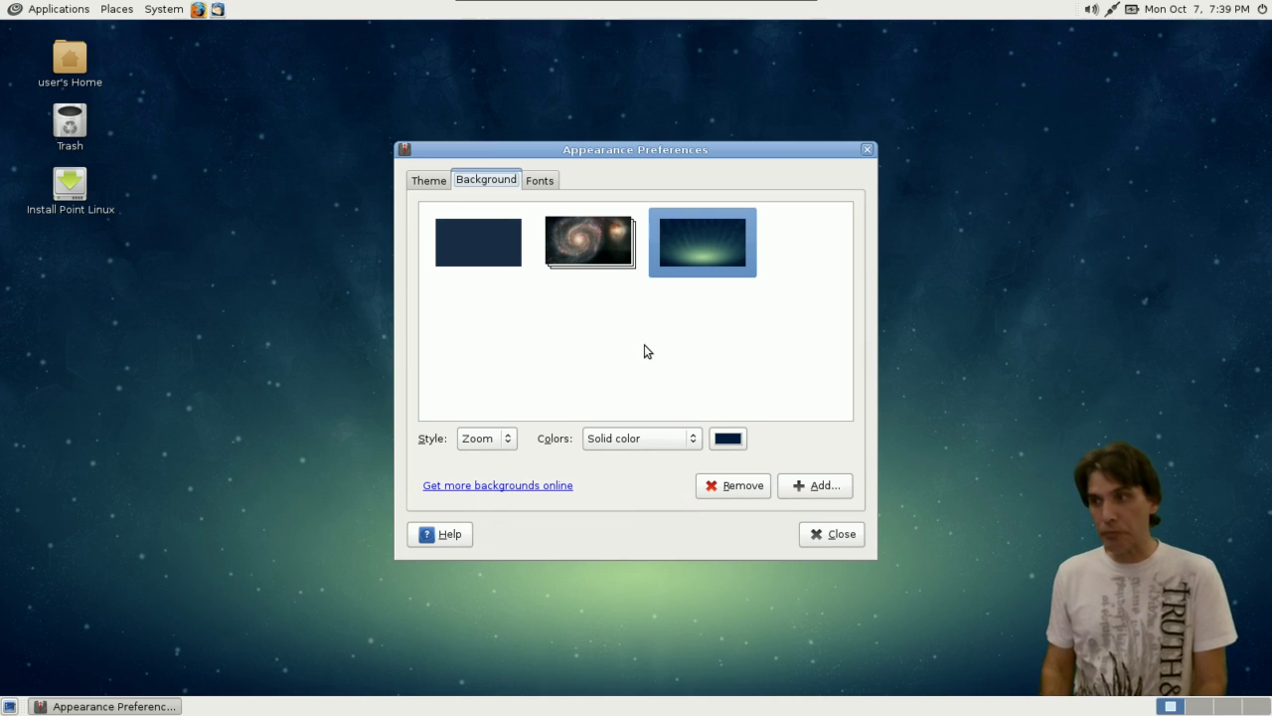
click(430, 181)
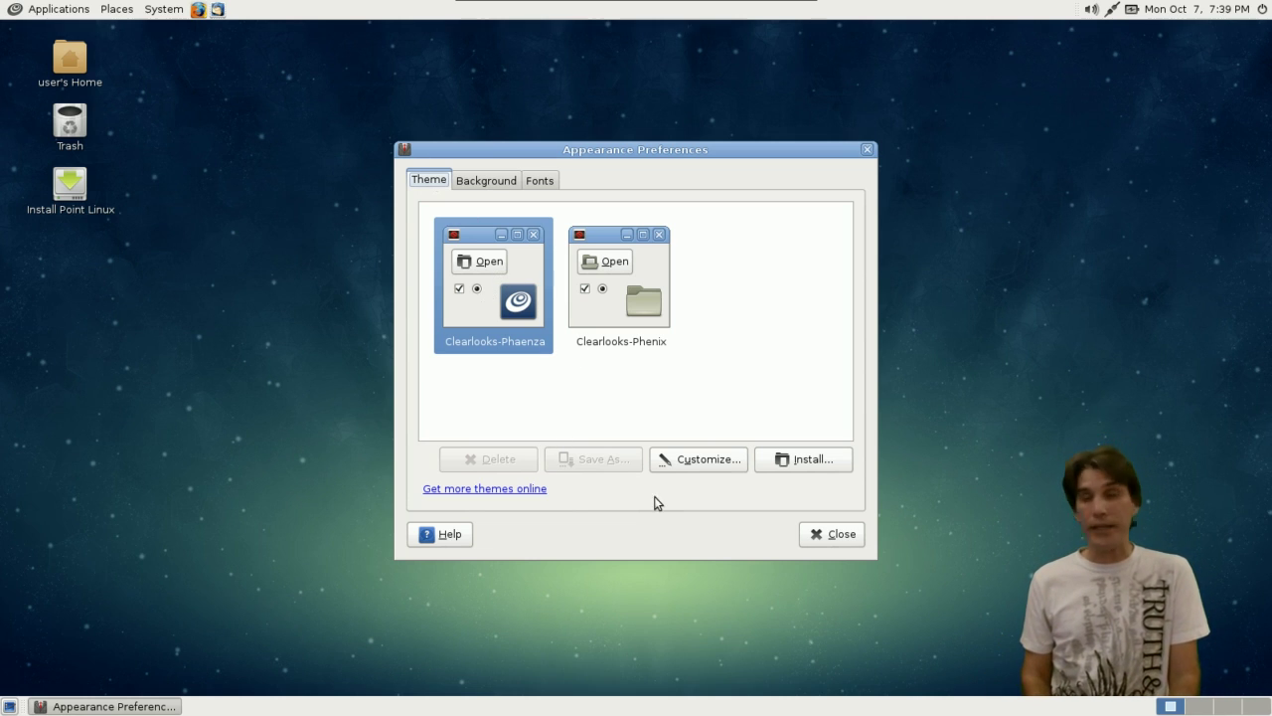
click(730, 460)
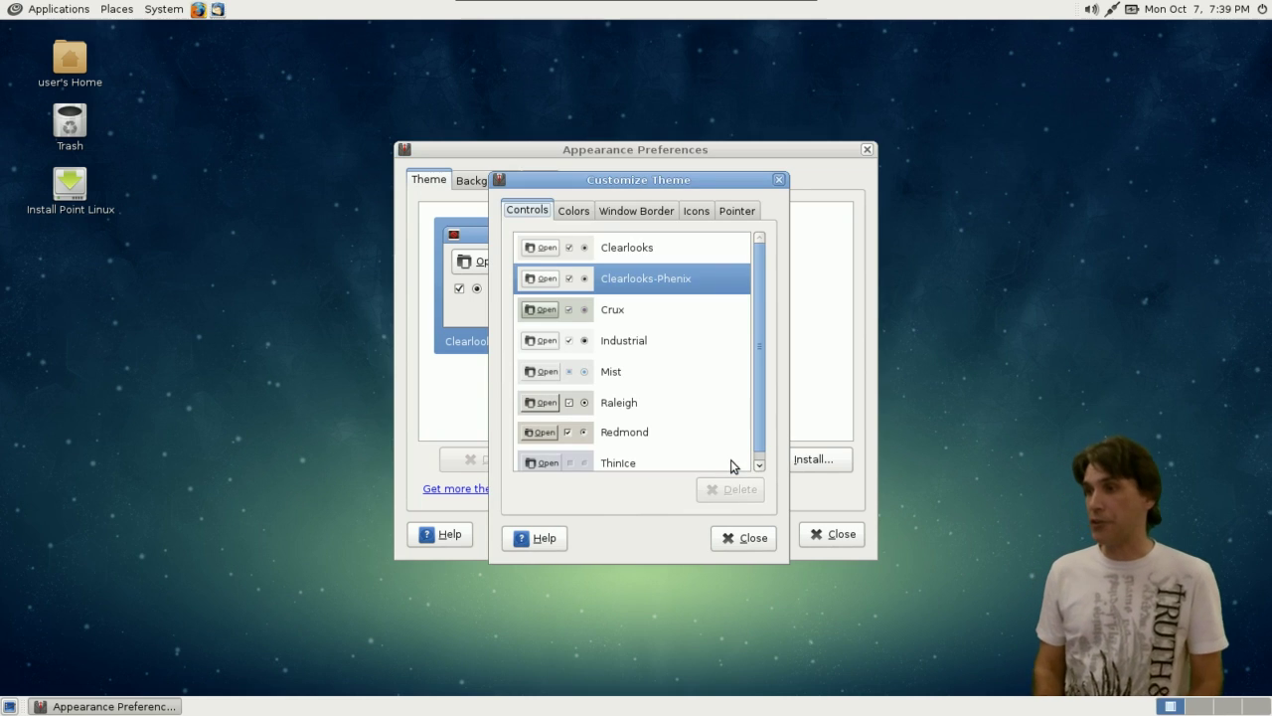
Set the theme's window background colour to #8CB0DC by sampling the blue title bar, and place the two dialogs side by side.
click(571, 212)
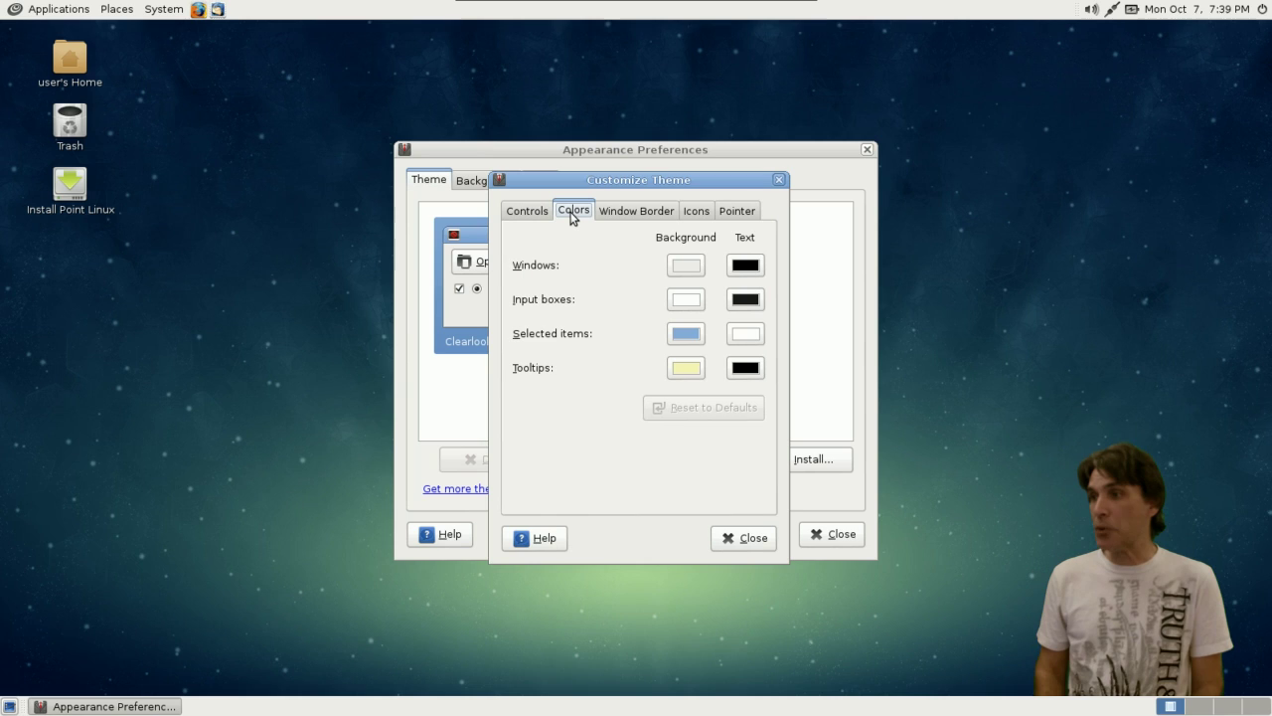
click(684, 266)
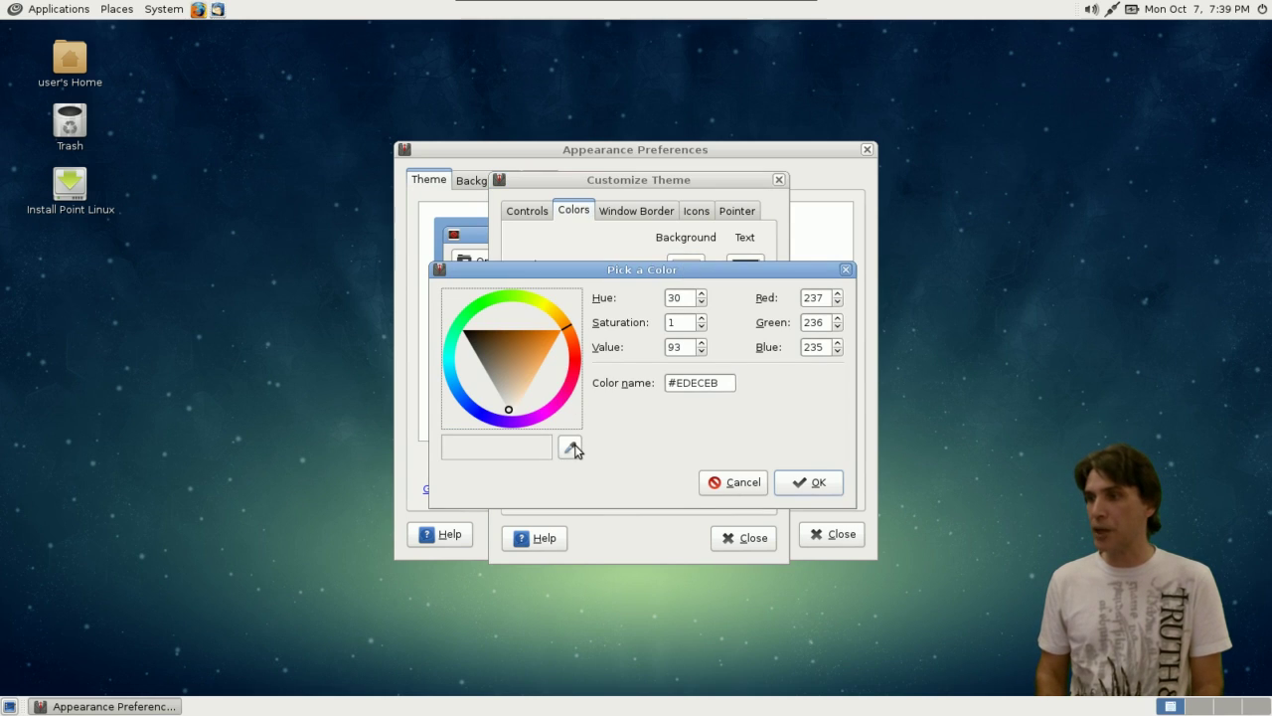
click(573, 448)
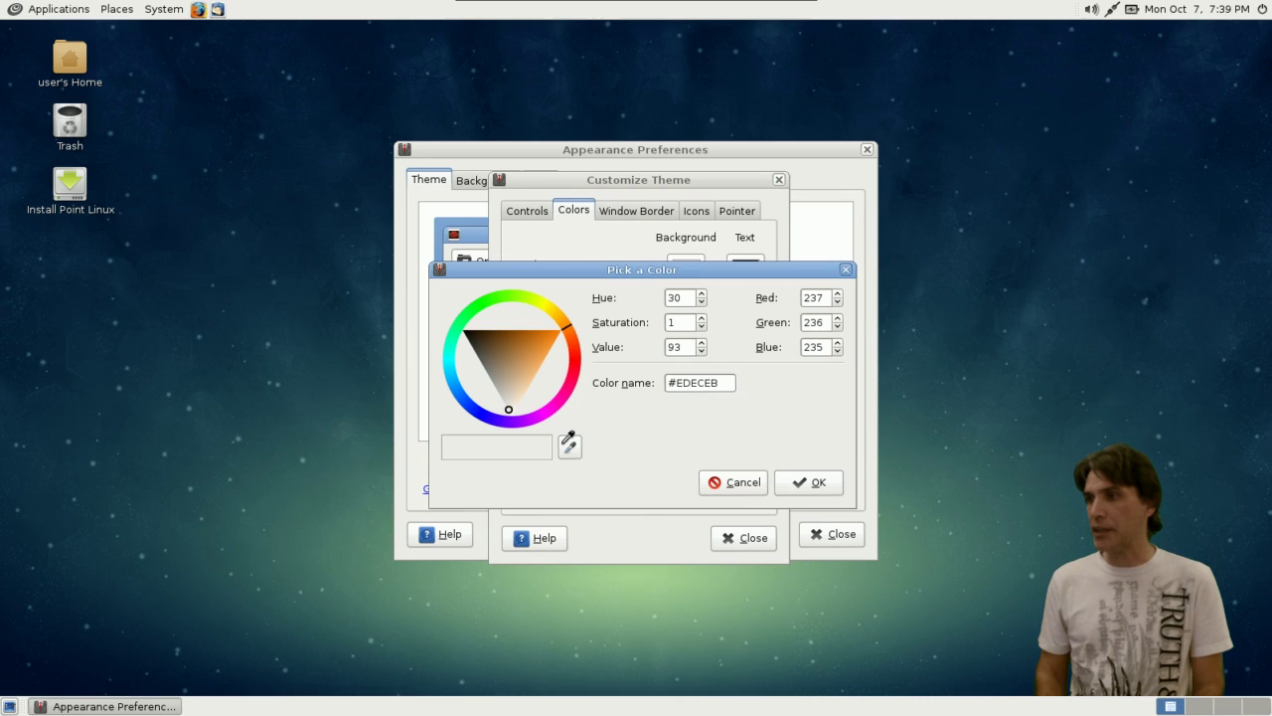
click(545, 269)
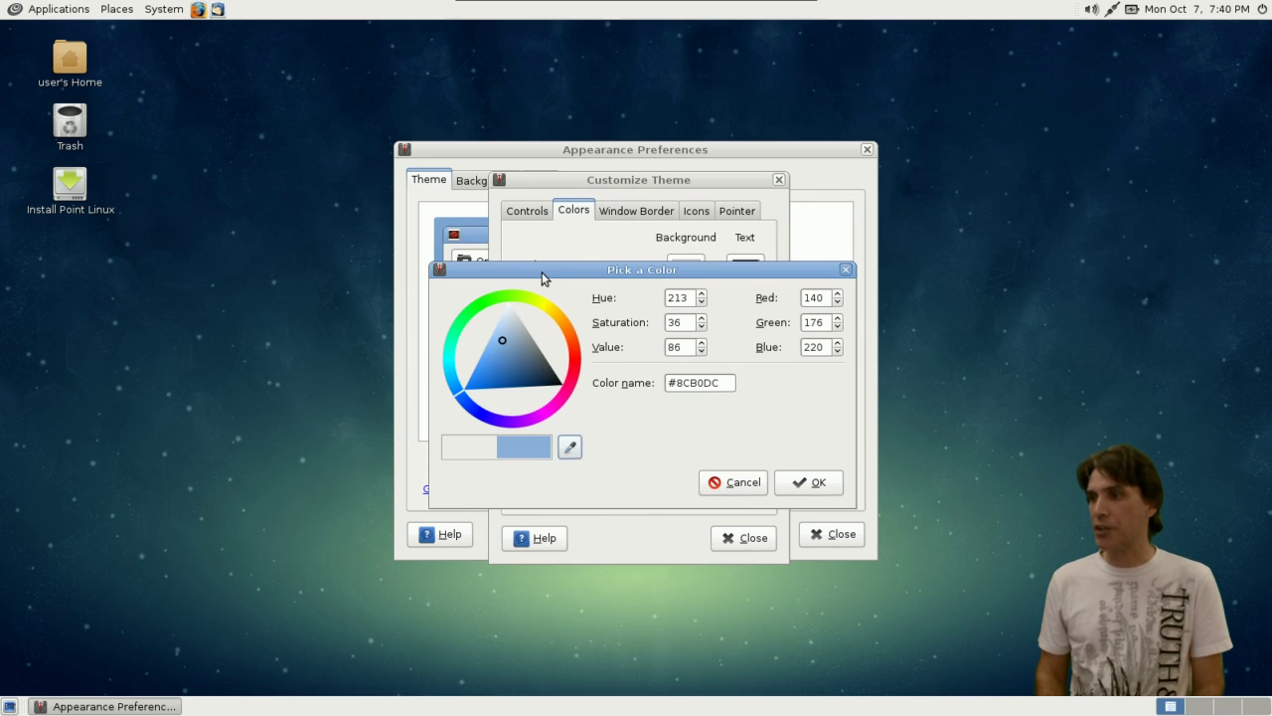
click(816, 486)
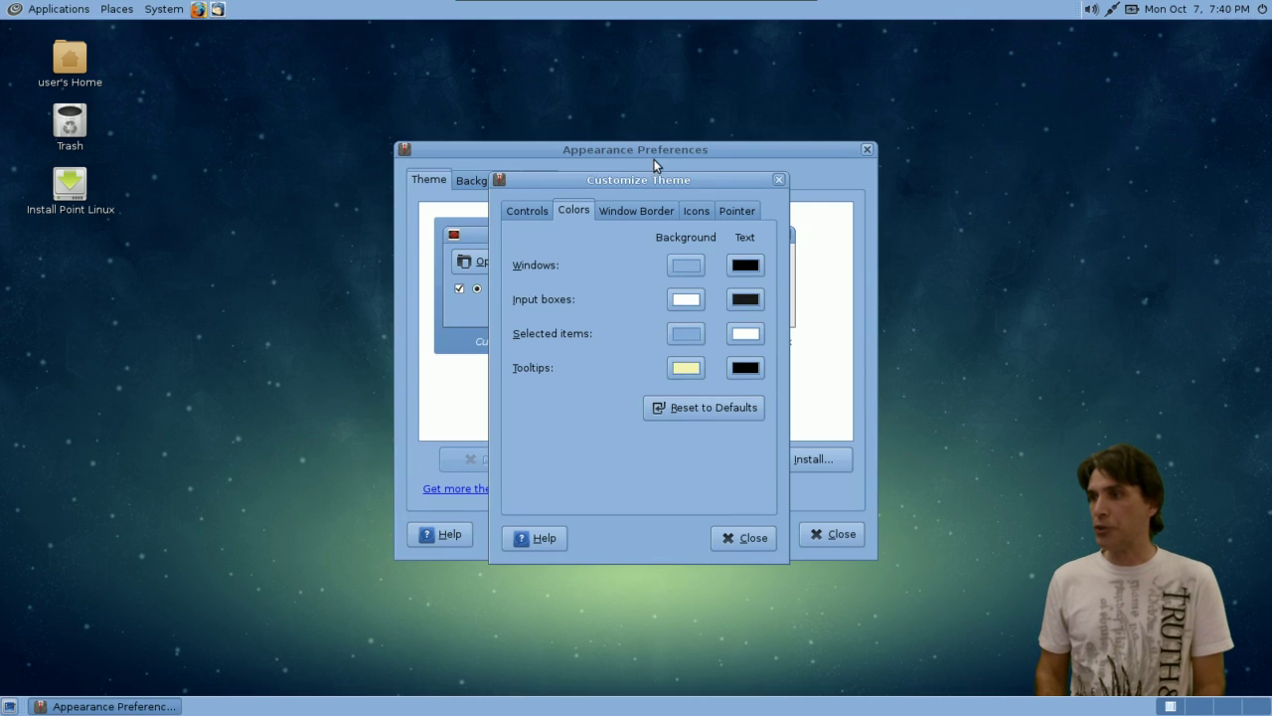
drag(645, 181, 1016, 172)
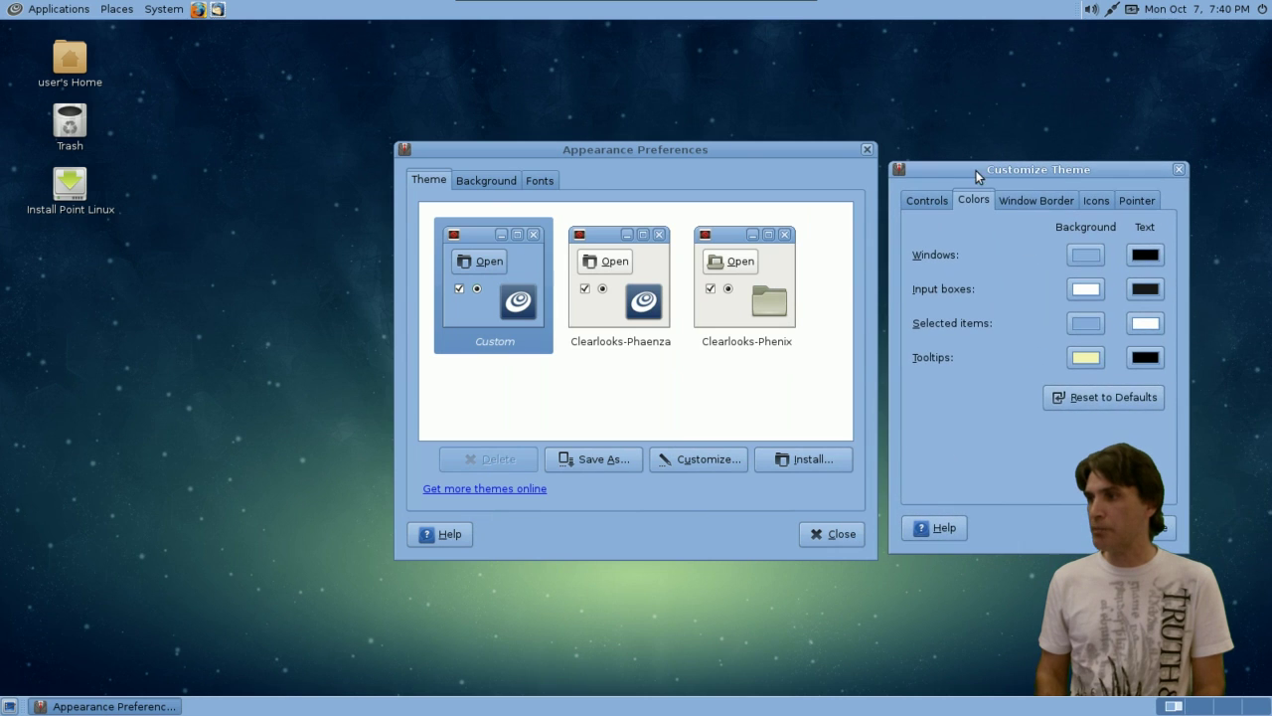
drag(714, 145, 523, 180)
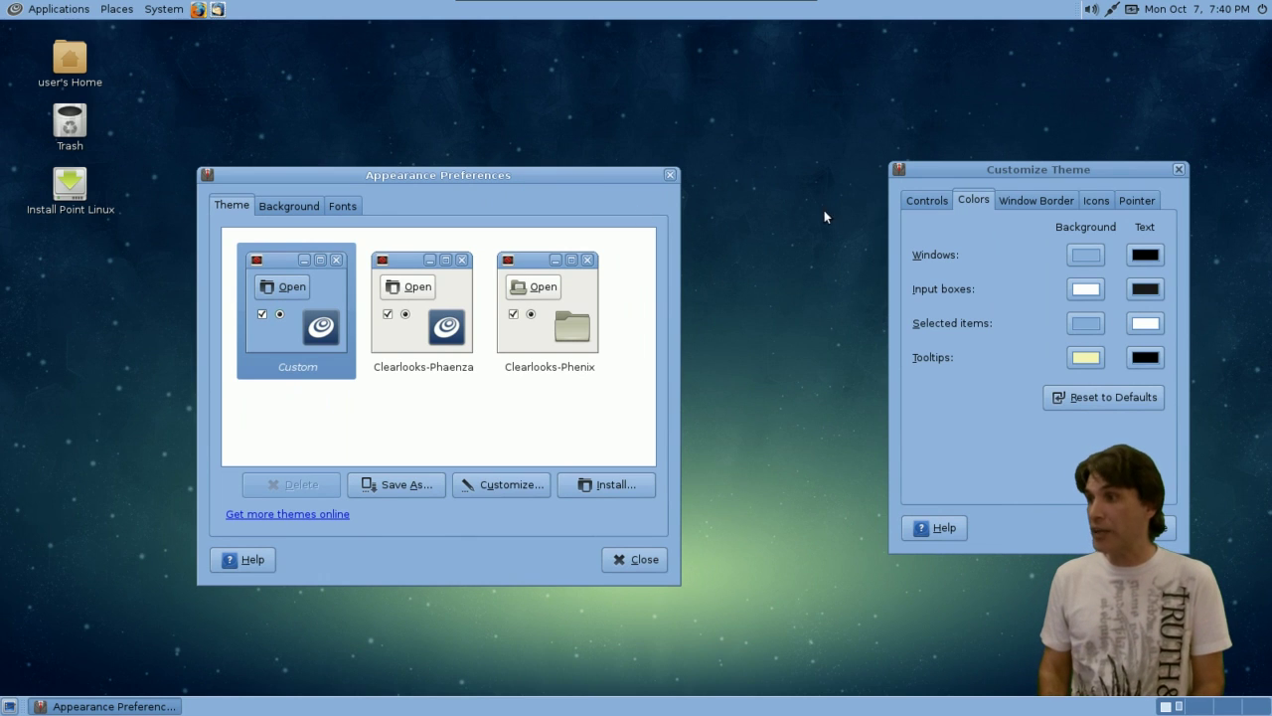
Apply the DustBlue window border to the custom theme.
click(1022, 196)
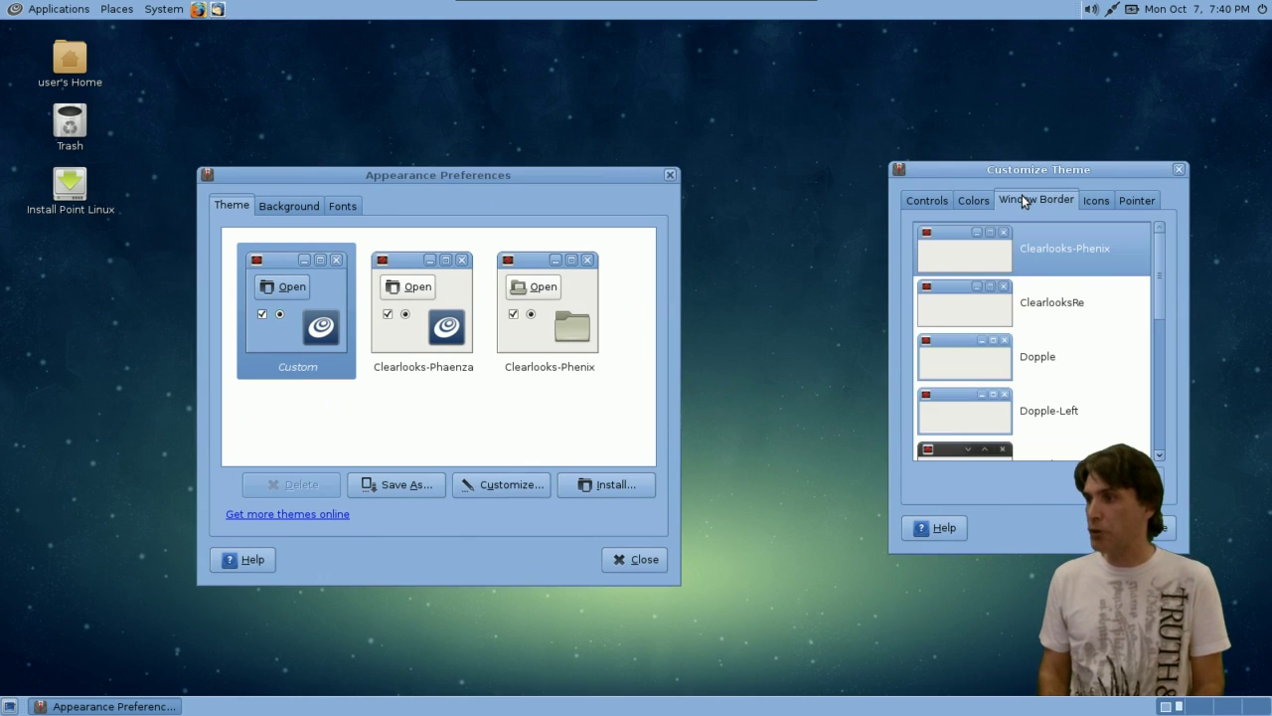
scroll(975, 408, down, 2)
click(973, 408)
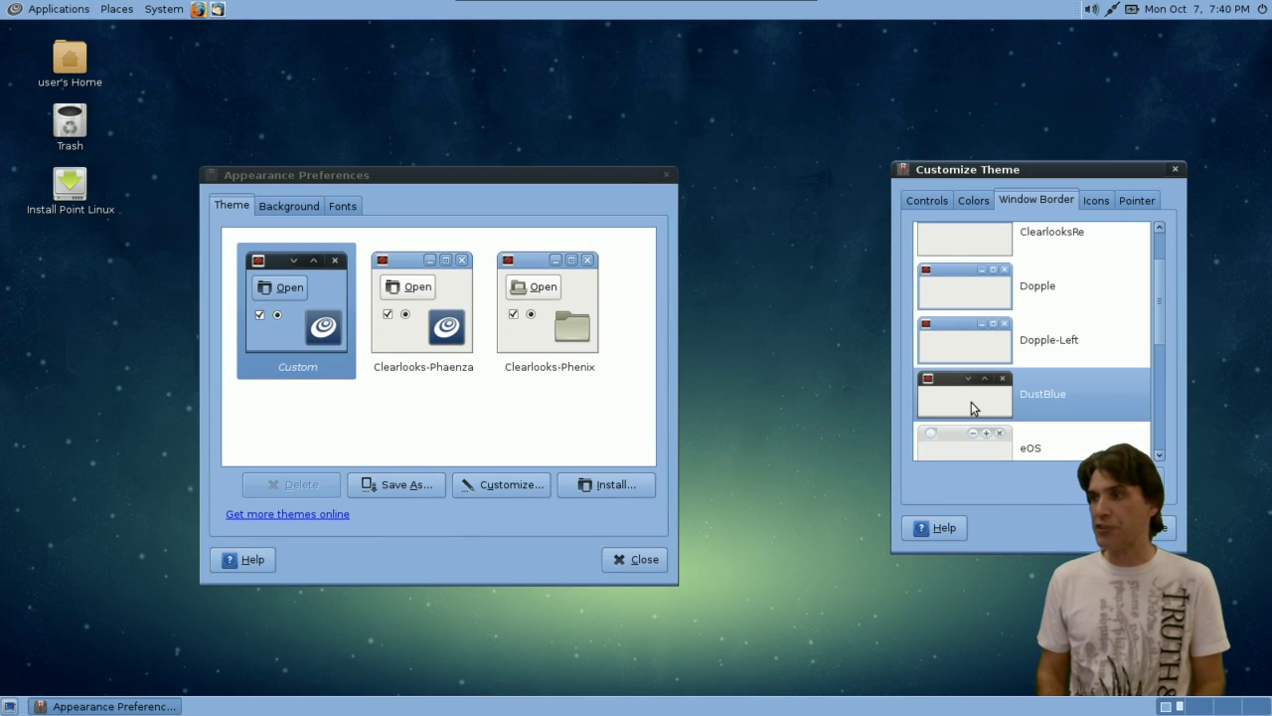
Try the Spidey, eOS and Splint window borders on the custom theme, and return to DustBlue.
scroll(971, 402, down, 2)
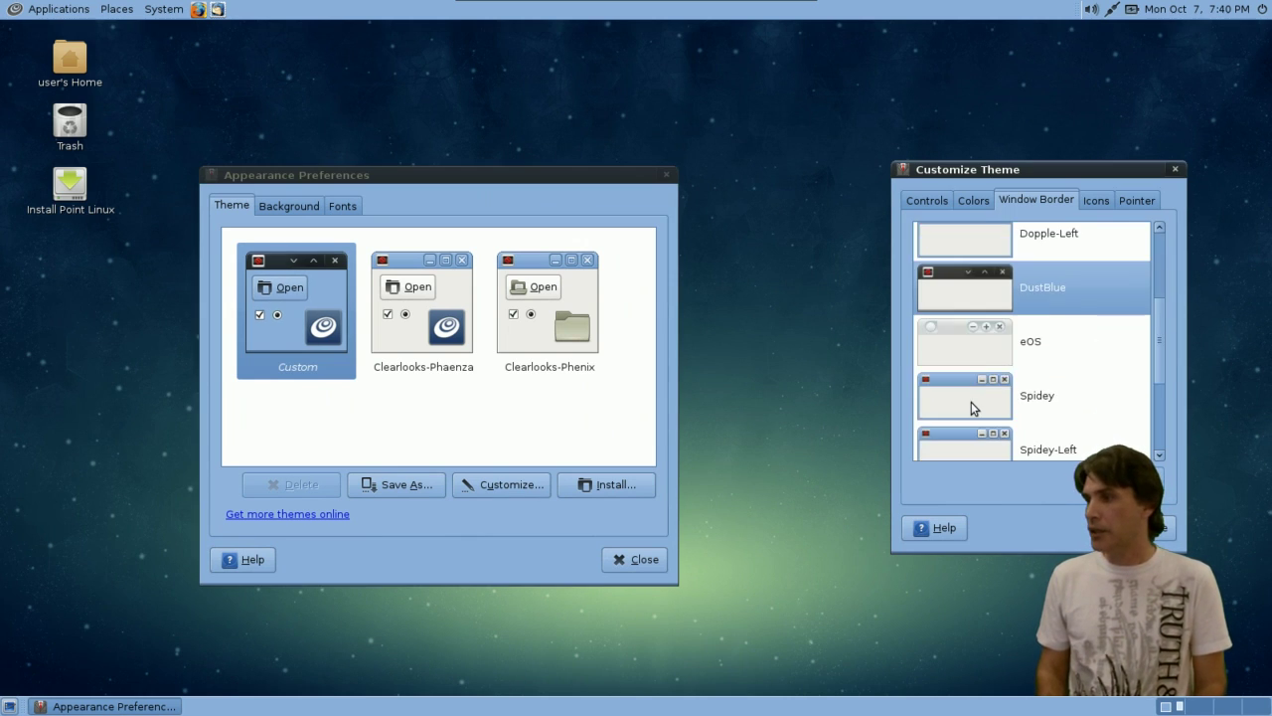
click(971, 401)
click(963, 340)
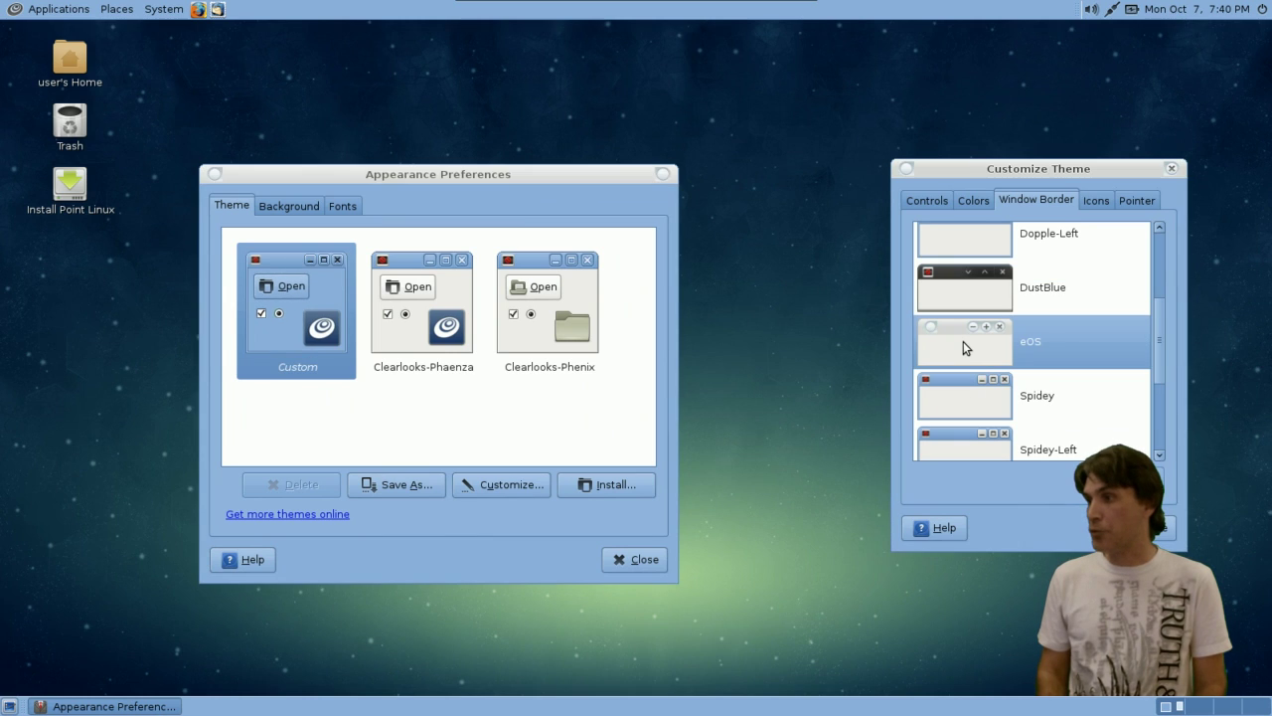
scroll(957, 383, down, 1)
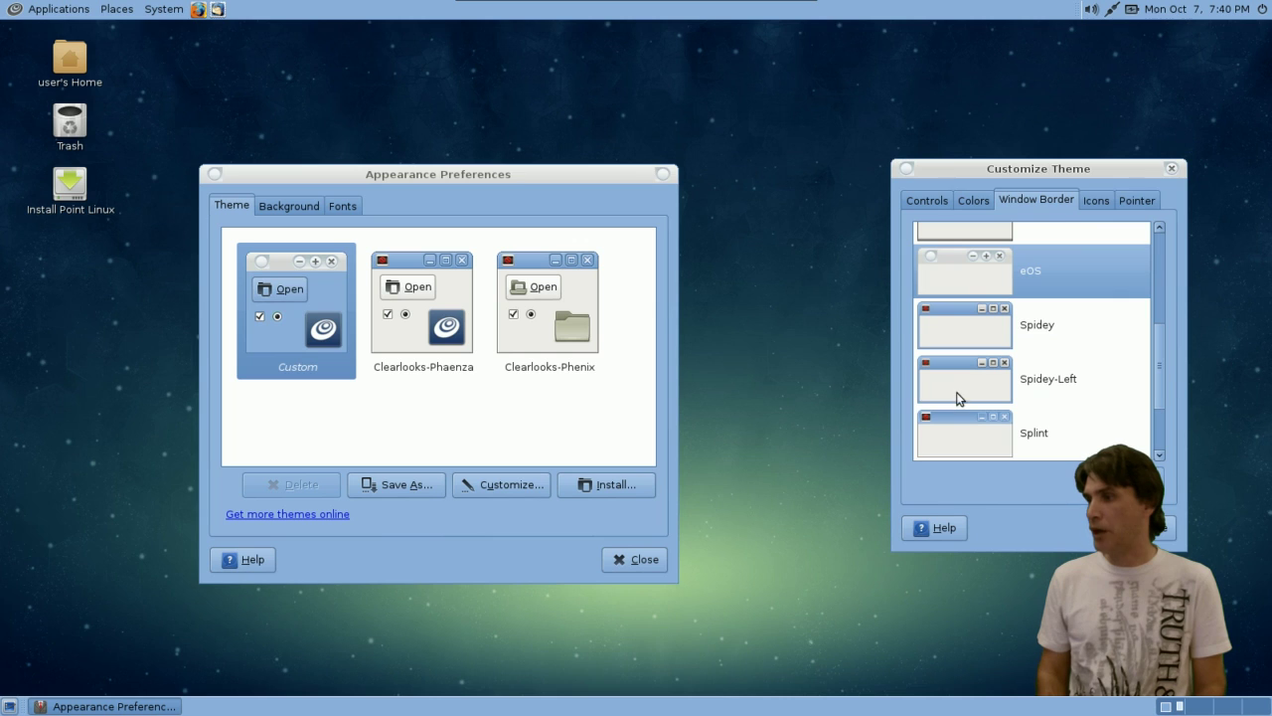
click(958, 423)
scroll(965, 414, down, 2)
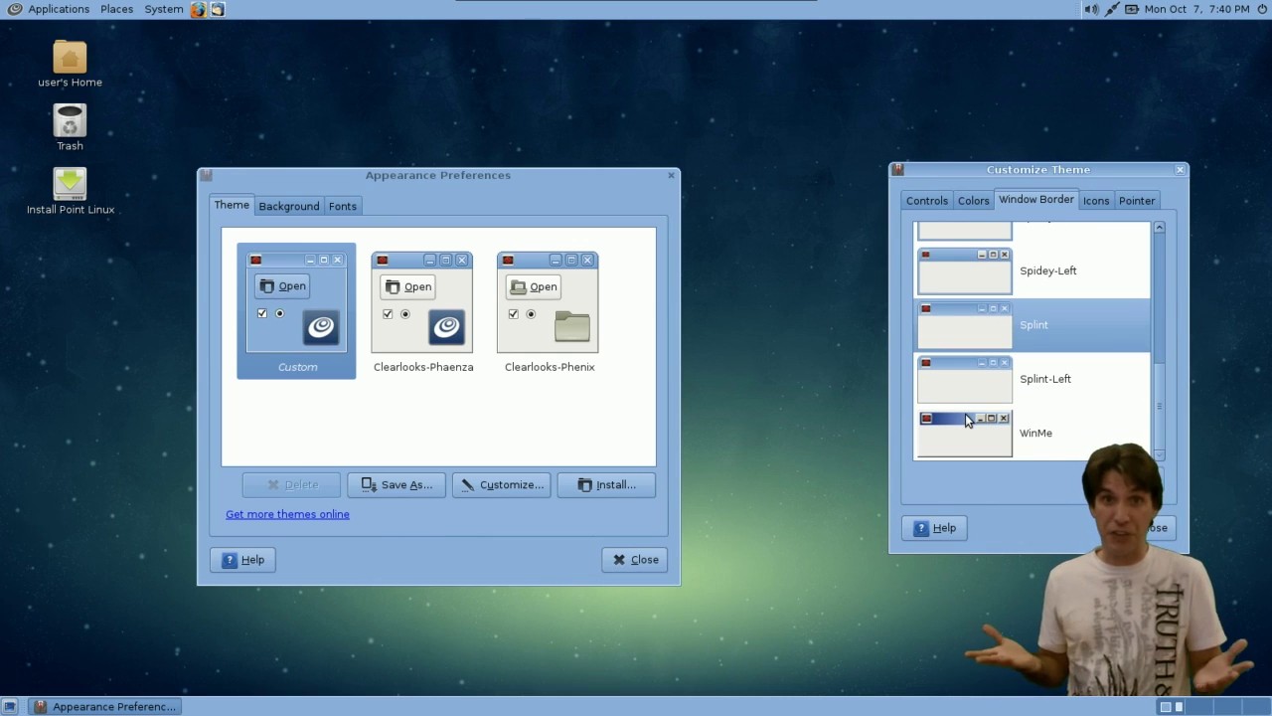
scroll(927, 272, up, 3)
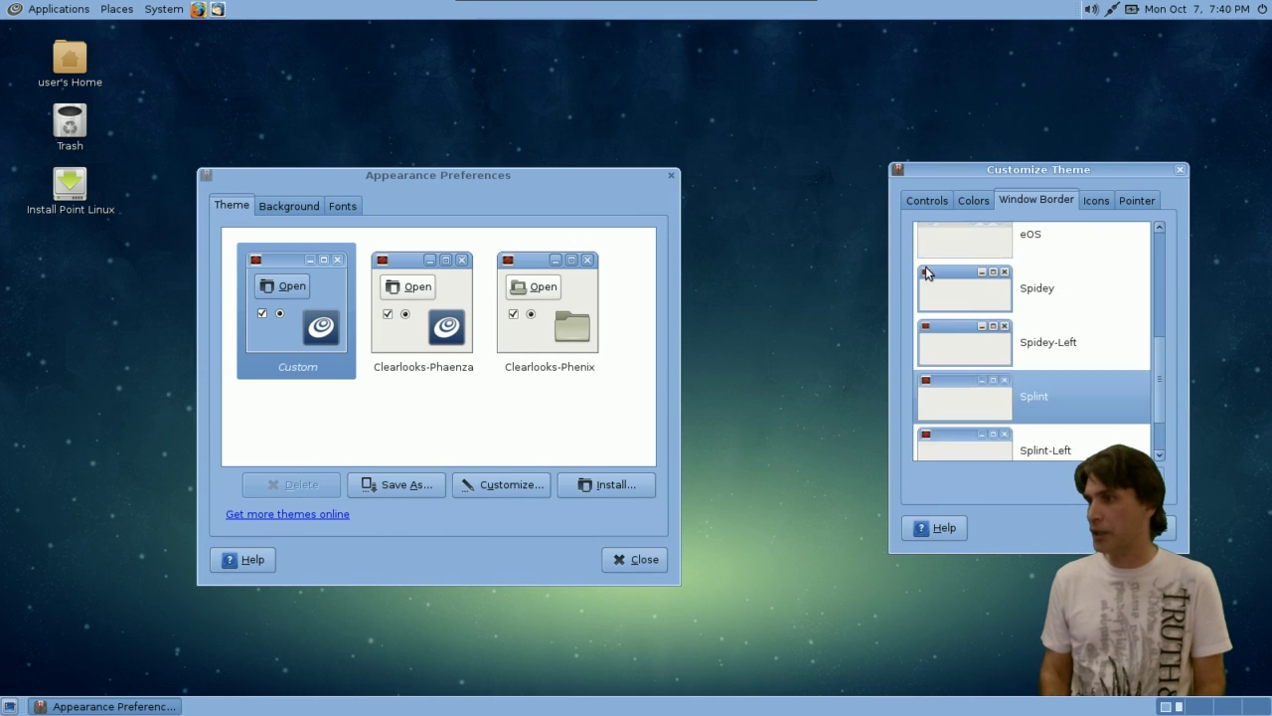
click(954, 319)
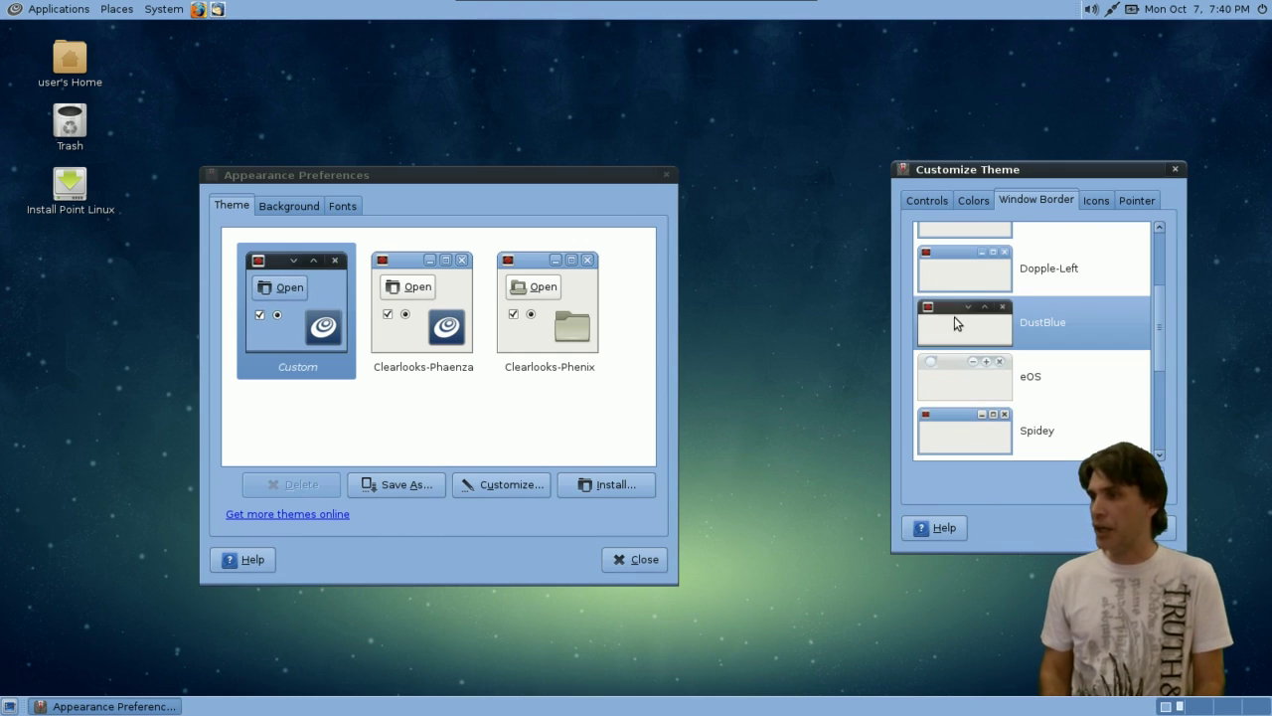
Review the icon themes available for the custom theme and move the customization dialog closer to the appearance preferences.
click(1093, 199)
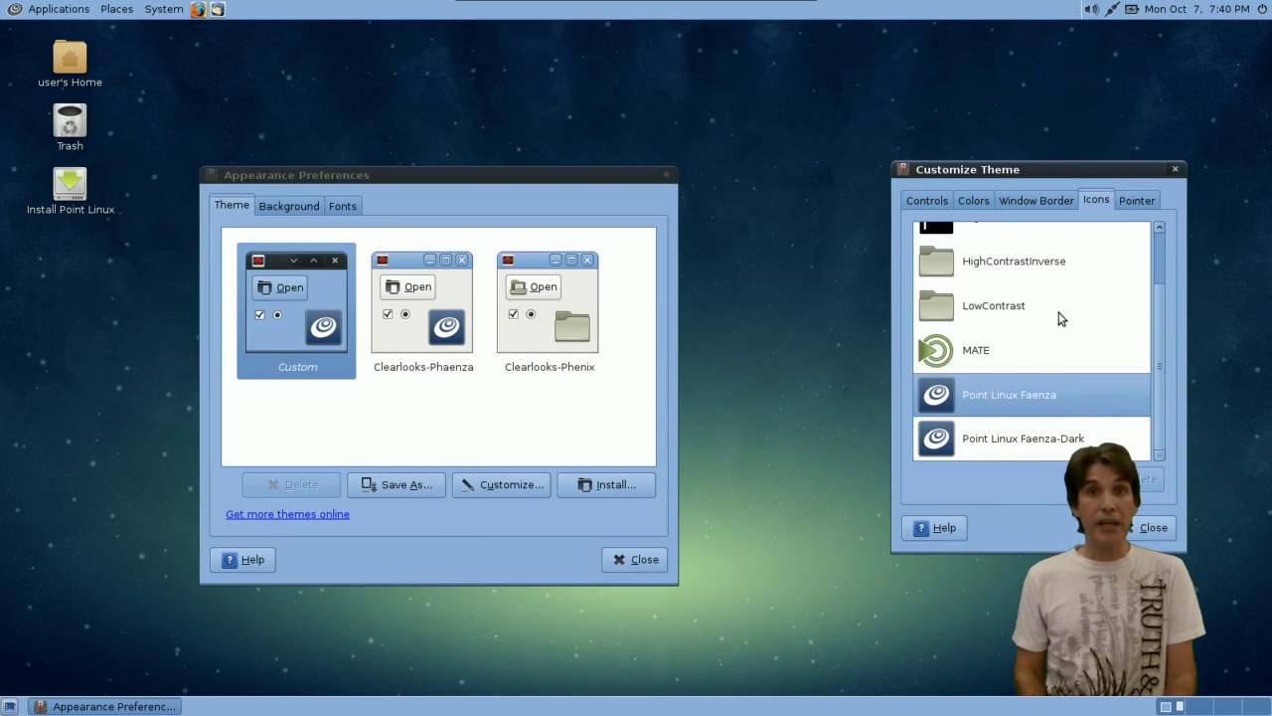
scroll(1060, 318, up, 2)
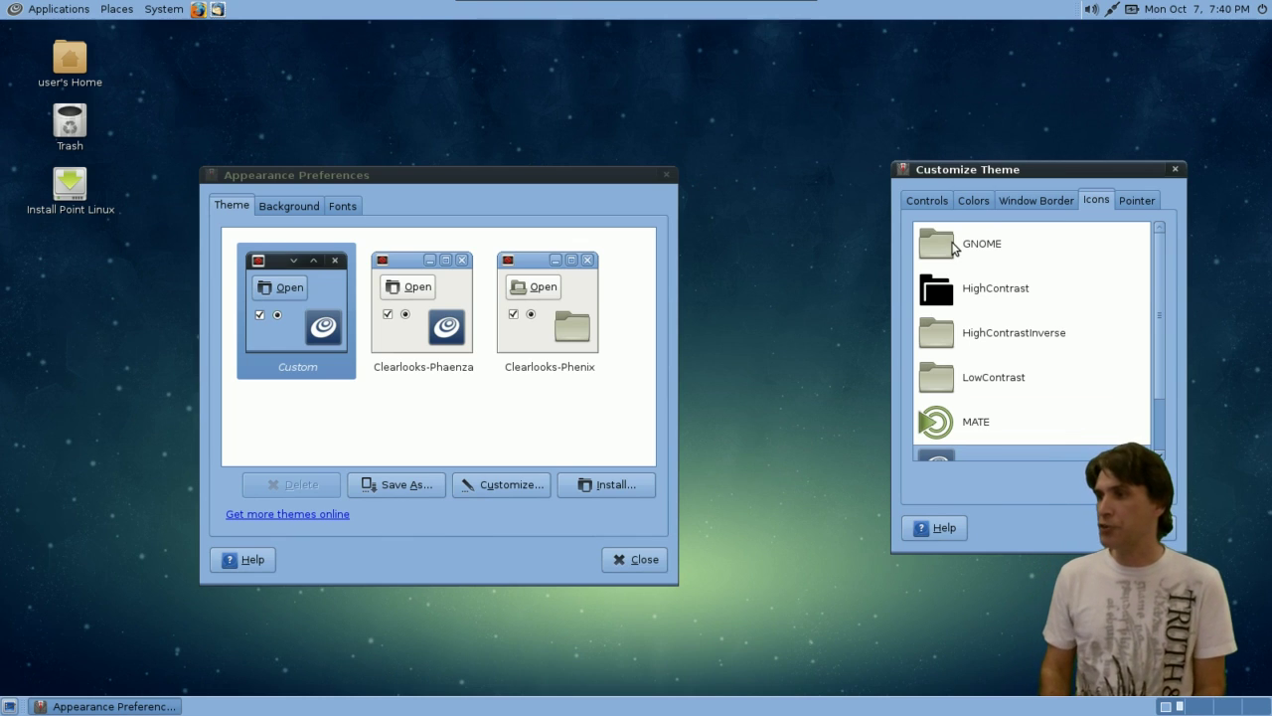
scroll(996, 294, down, 1)
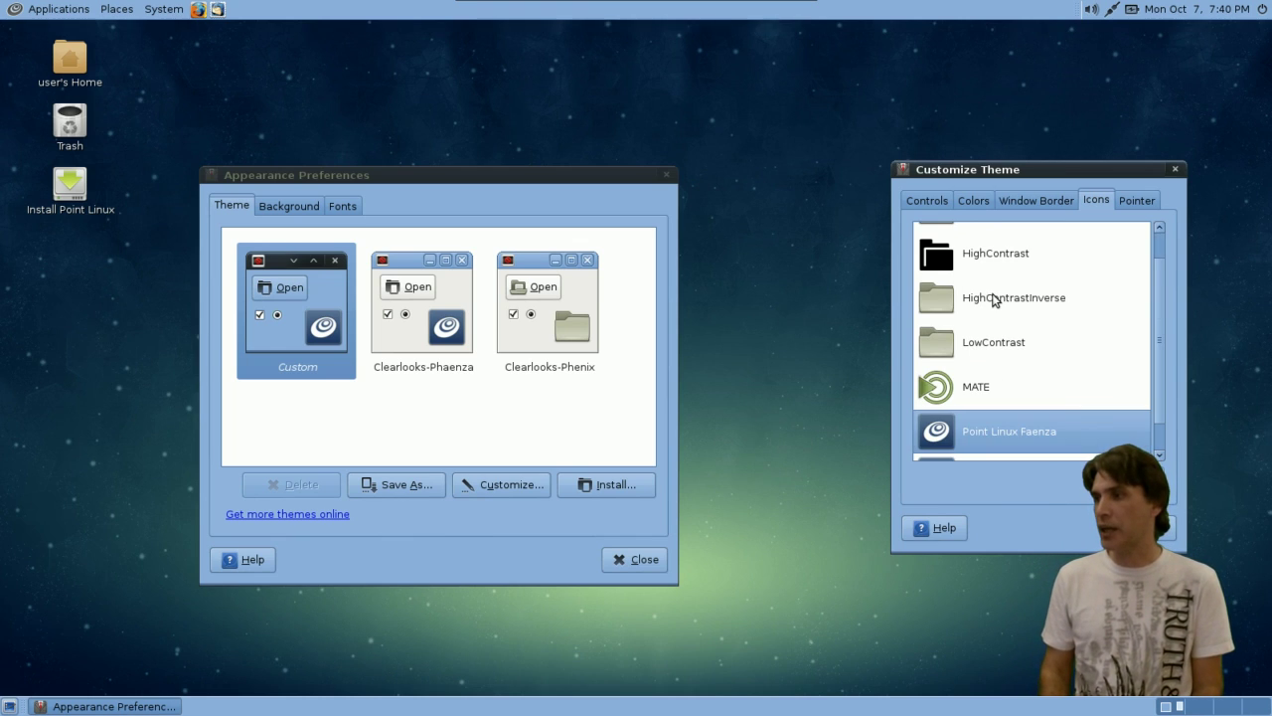
scroll(994, 303, down, 1)
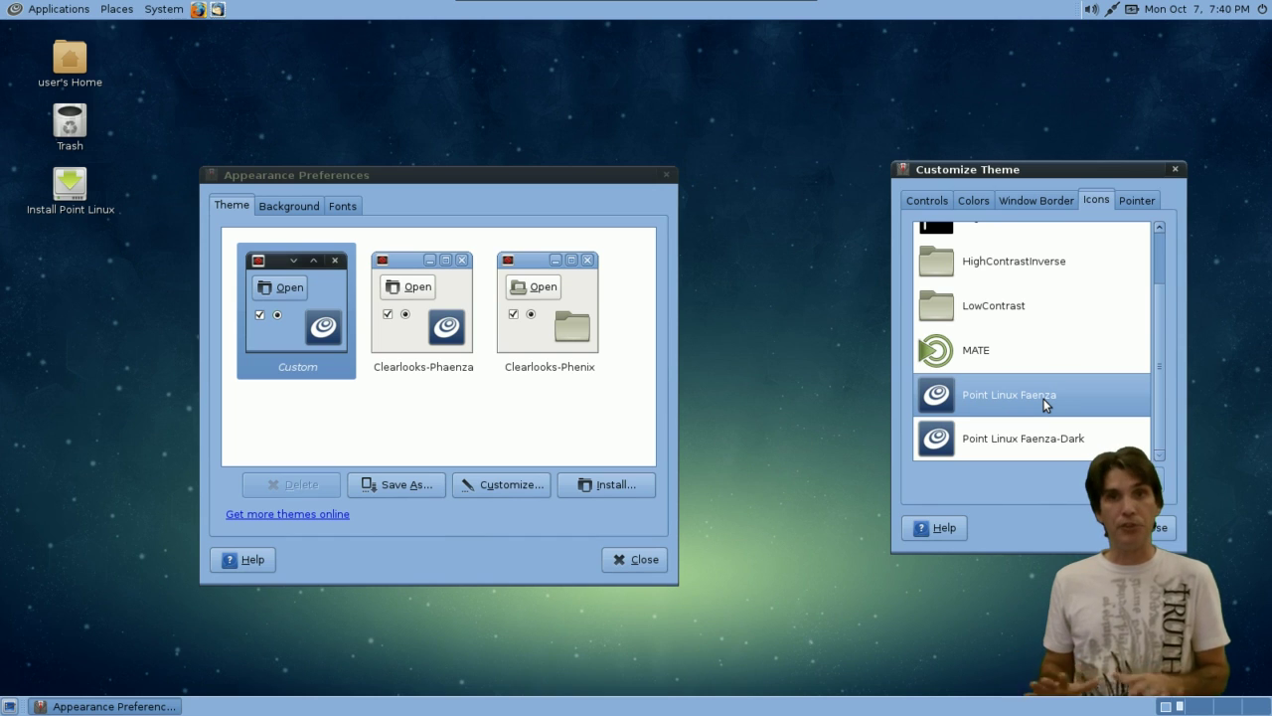
mouse_move(935, 7)
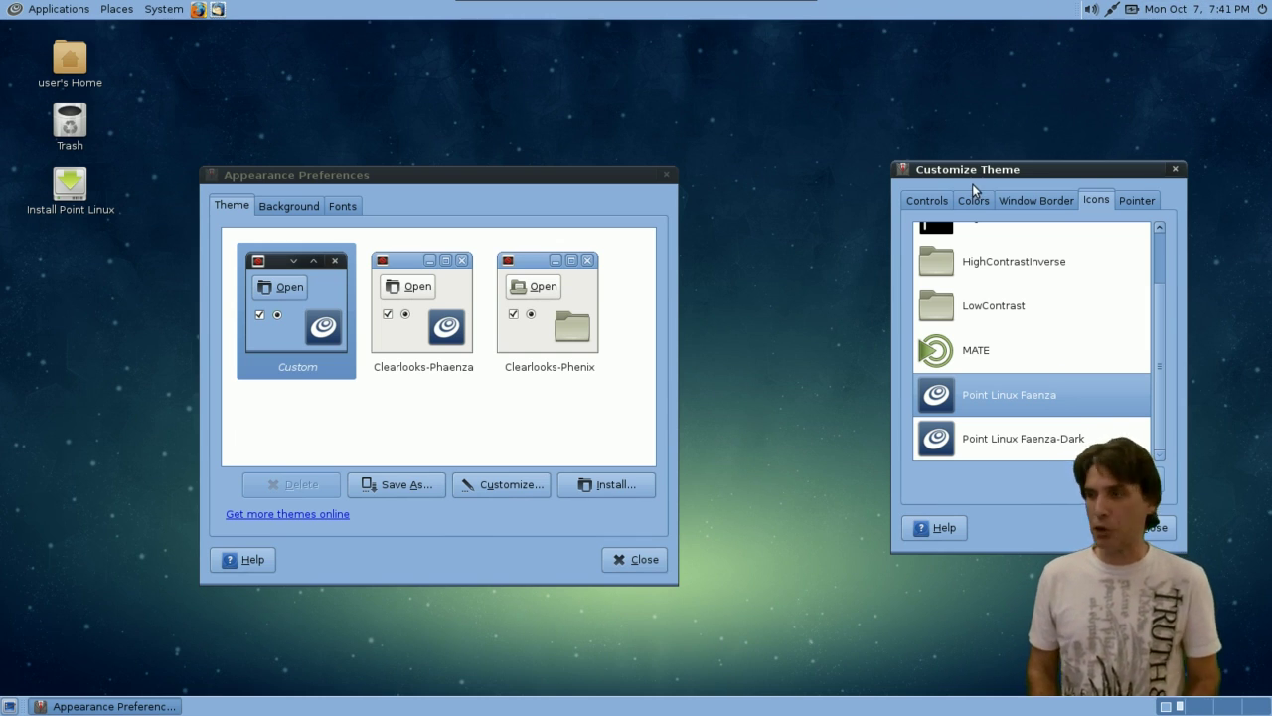
drag(1013, 173, 833, 164)
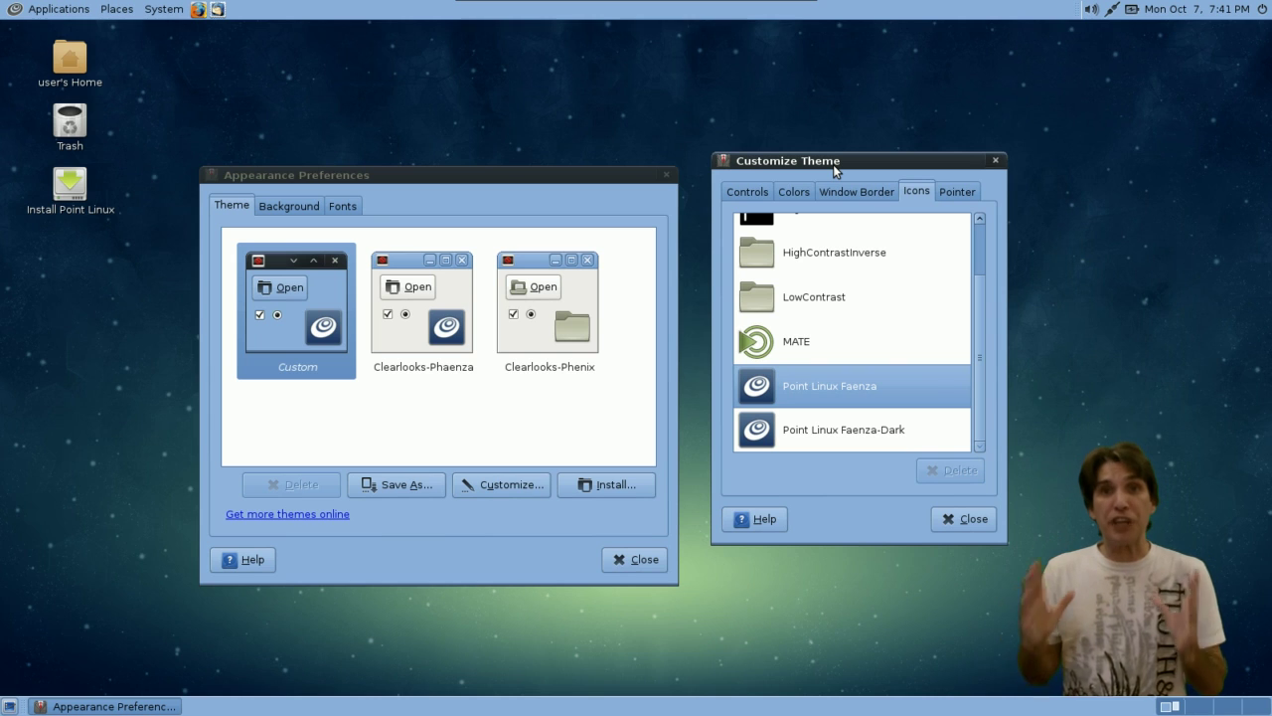